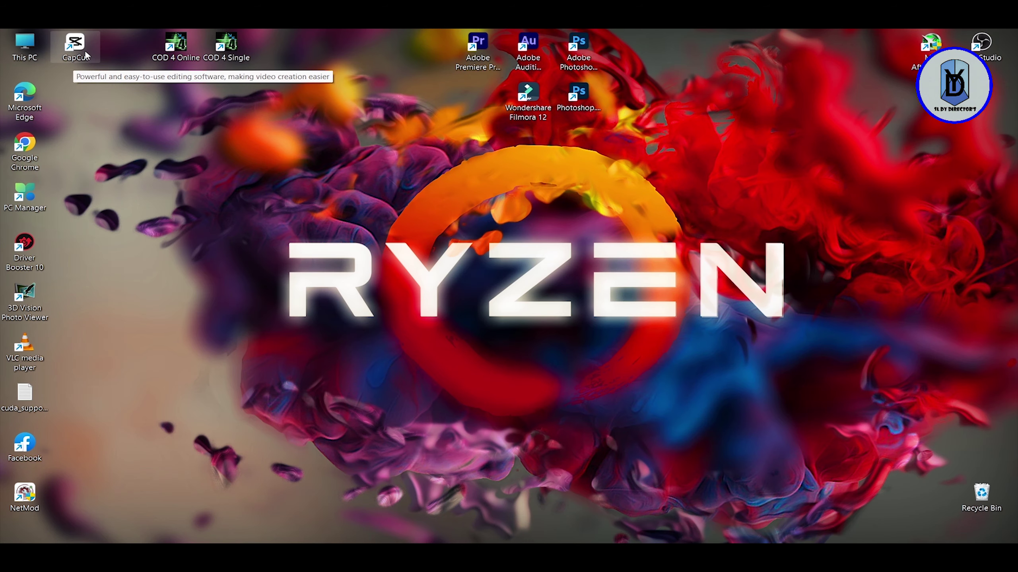
Step: Drag the CapCut shortcut from the top row to the desktop centre, then deselect it
{"action": "left_click_drag", "start_coordinate": [85, 52], "coordinate": [387, 253]}
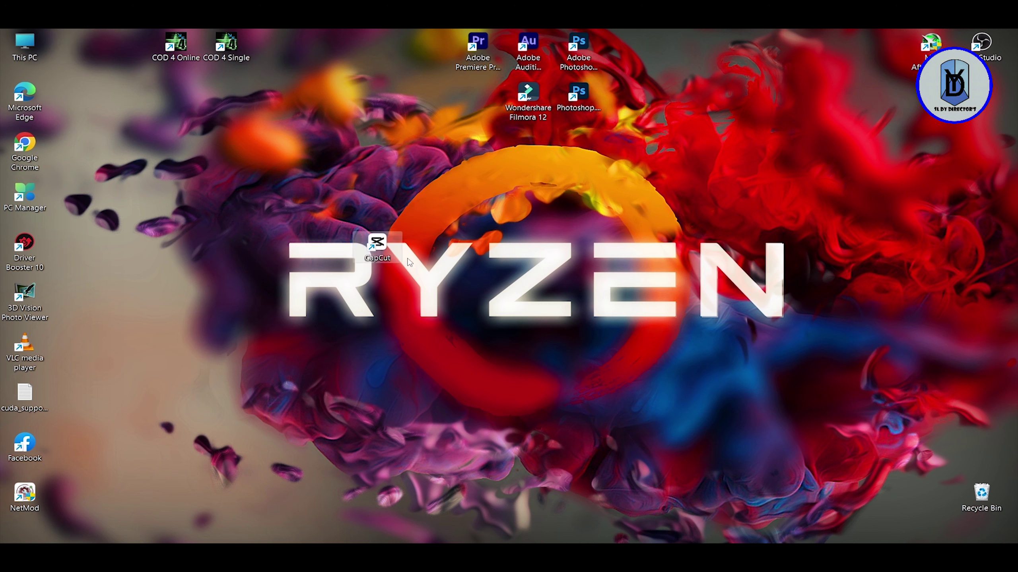
{"action": "left_click_drag", "start_coordinate": [311, 329], "coordinate": [501, 327]}
{"action": "left_click_drag", "start_coordinate": [193, 182], "coordinate": [498, 340]}
{"action": "left_click_drag", "start_coordinate": [286, 237], "coordinate": [543, 353]}
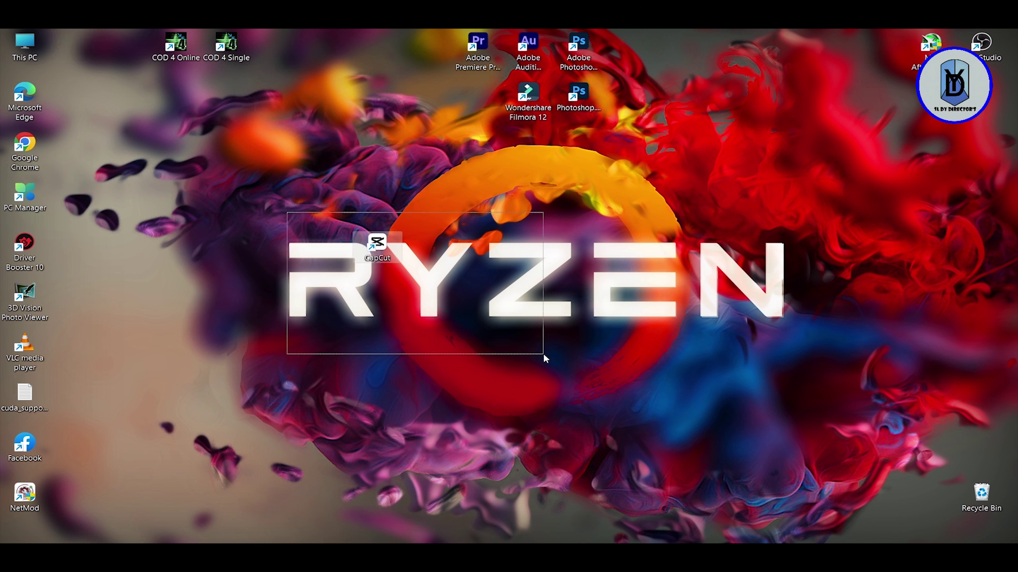
{"action": "left_click_drag", "start_coordinate": [480, 302], "coordinate": [377, 240]}
{"action": "left_click_drag", "start_coordinate": [306, 197], "coordinate": [554, 357]}
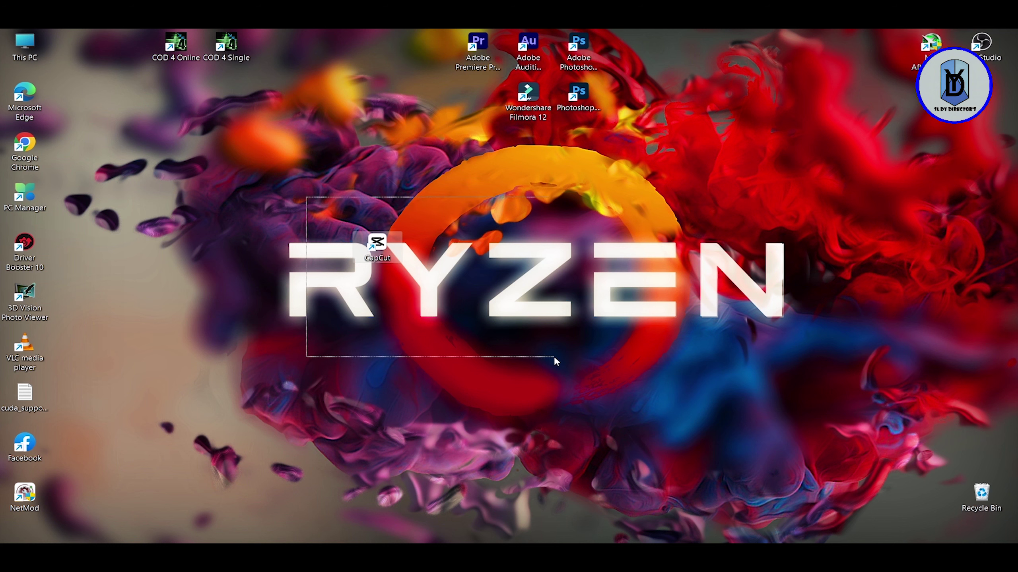
{"action": "left_click_drag", "start_coordinate": [205, 205], "coordinate": [501, 359]}
{"action": "left_click_drag", "start_coordinate": [298, 186], "coordinate": [459, 330]}
{"action": "left_click_drag", "start_coordinate": [296, 161], "coordinate": [465, 332]}
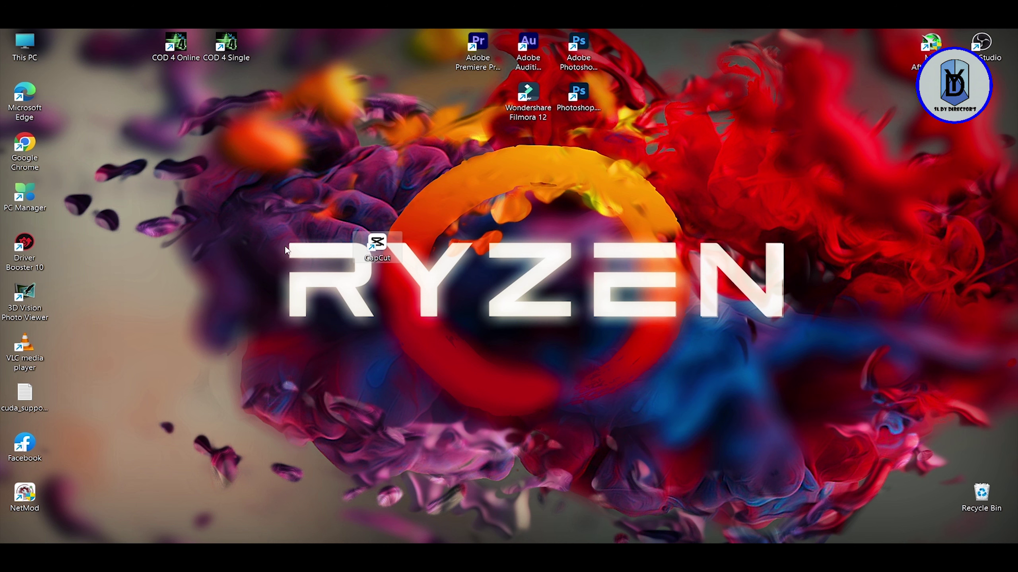
{"action": "left_click", "coordinate": [409, 294]}
Step: Box-select the centred CapCut shortcut a few more times, then deselect it
{"action": "mouse_move", "coordinate": [445, 539]}
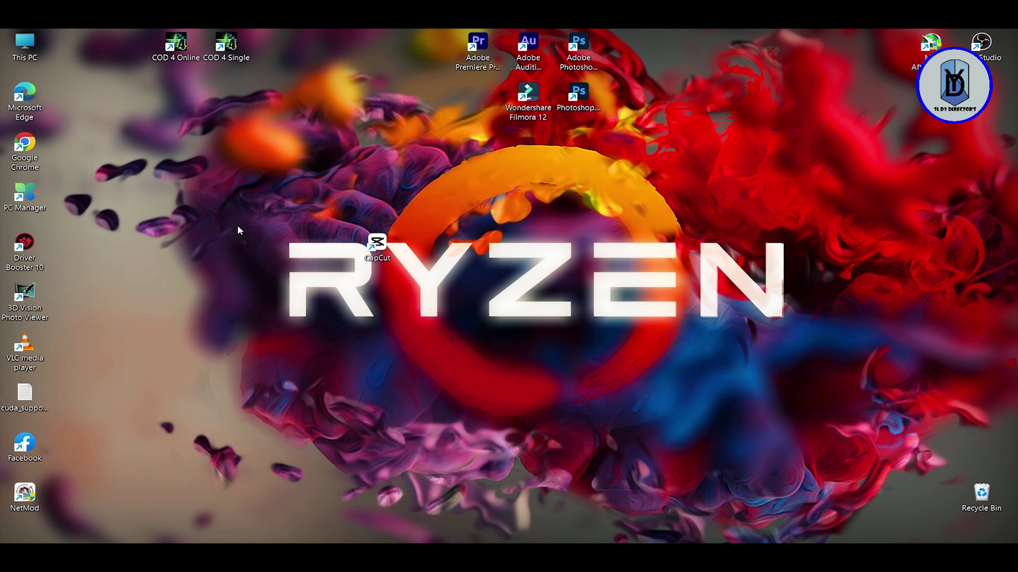
{"action": "left_click_drag", "start_coordinate": [314, 199], "coordinate": [424, 313]}
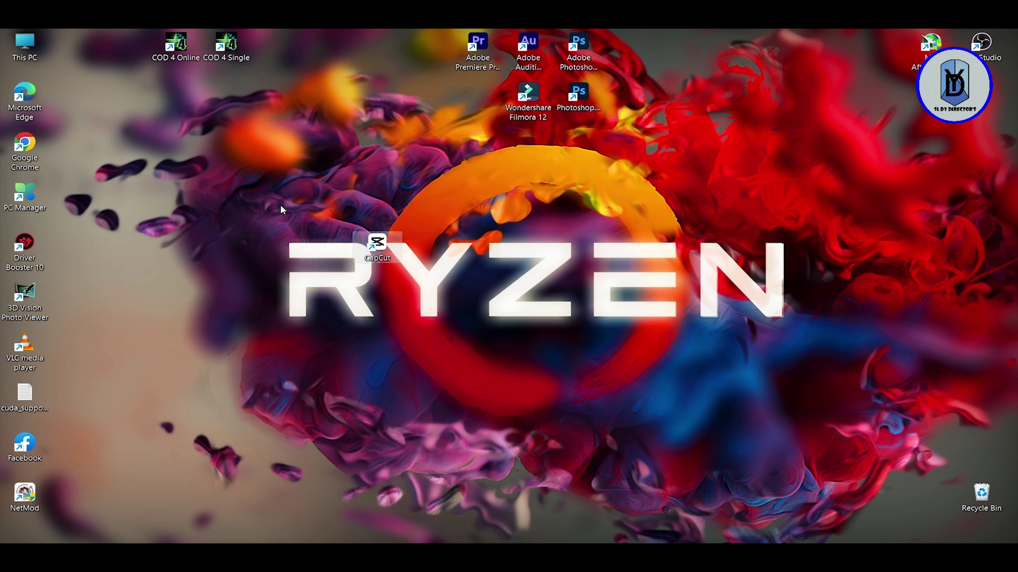
{"action": "left_click_drag", "start_coordinate": [273, 188], "coordinate": [472, 307]}
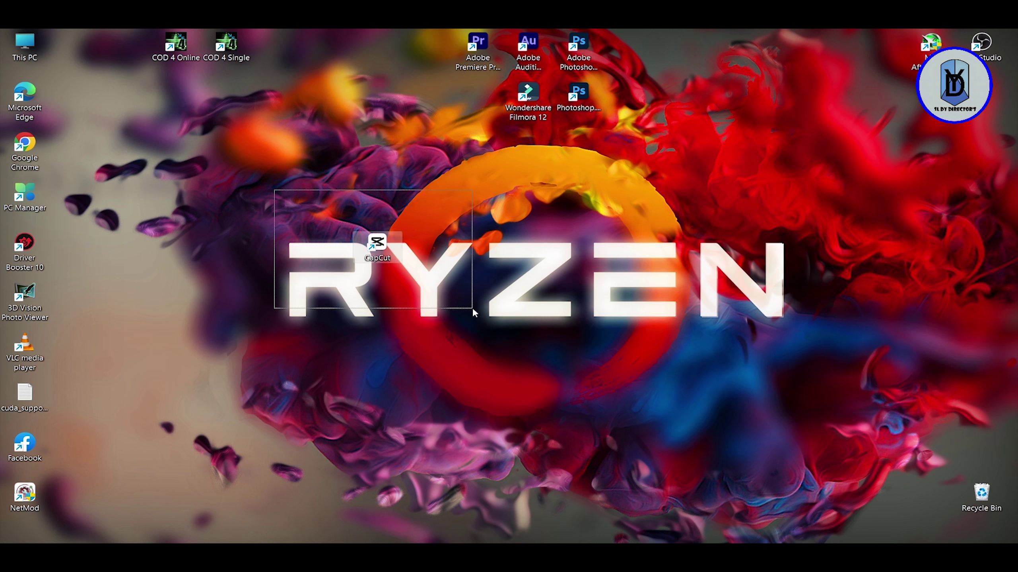
{"action": "left_click_drag", "start_coordinate": [261, 178], "coordinate": [508, 326]}
{"action": "left_click_drag", "start_coordinate": [299, 210], "coordinate": [460, 306]}
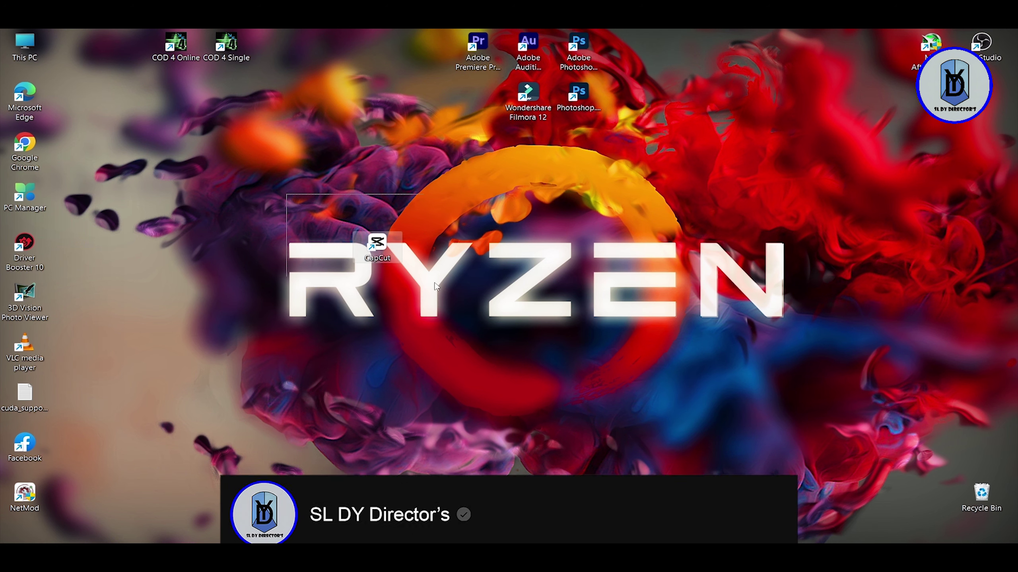
{"action": "left_click", "coordinate": [461, 298]}
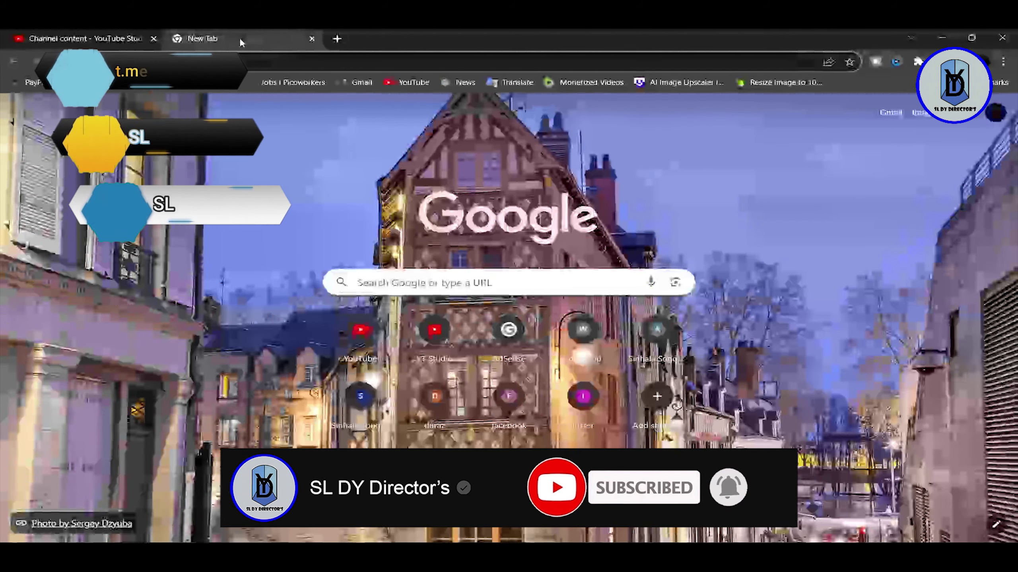
Step: Search Google for 'aluth font' from the new tab's address bar
{"action": "left_click", "coordinate": [240, 61]}
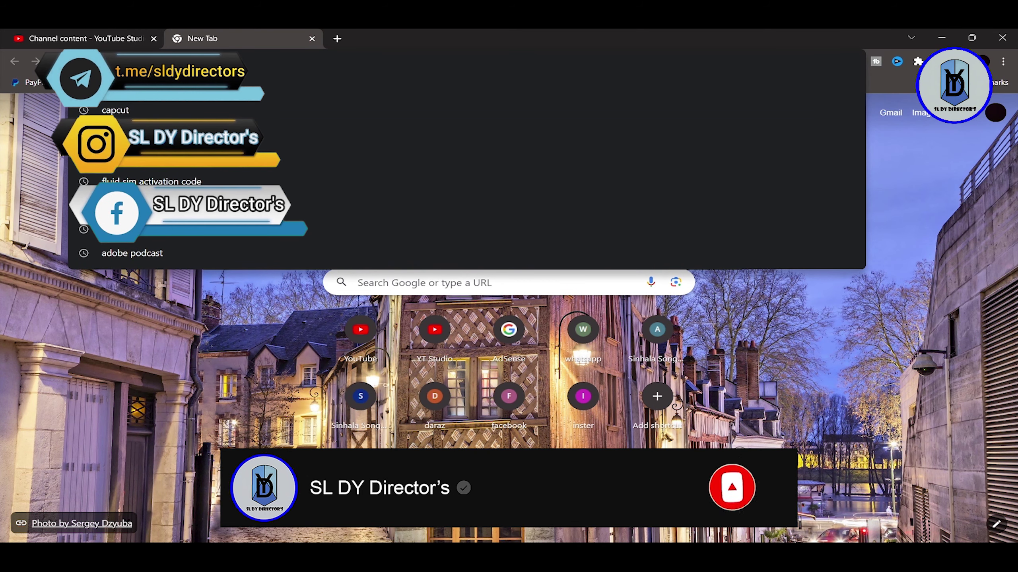
{"action": "type", "text": "alu"}
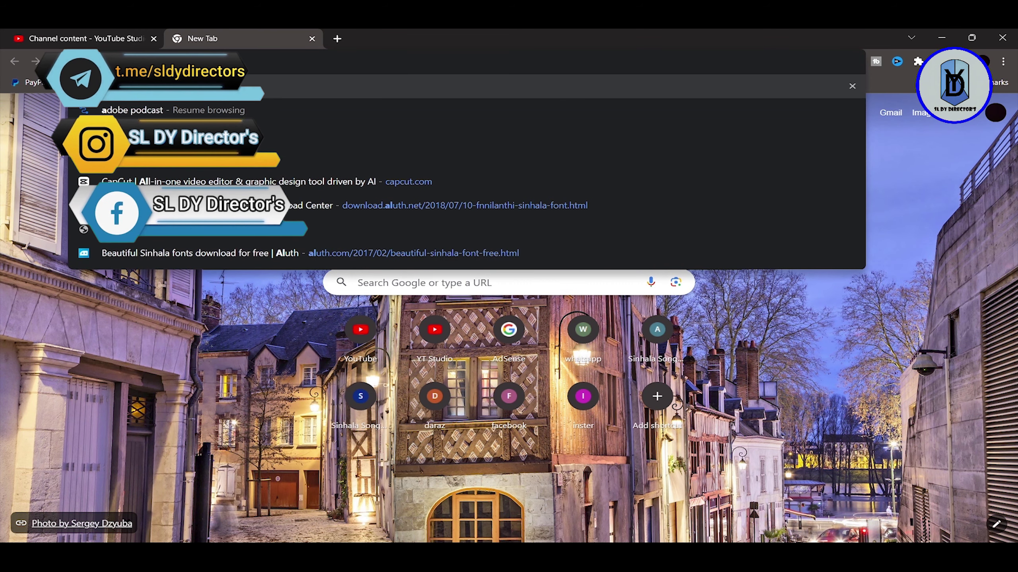
{"action": "type", "text": "th fo"}
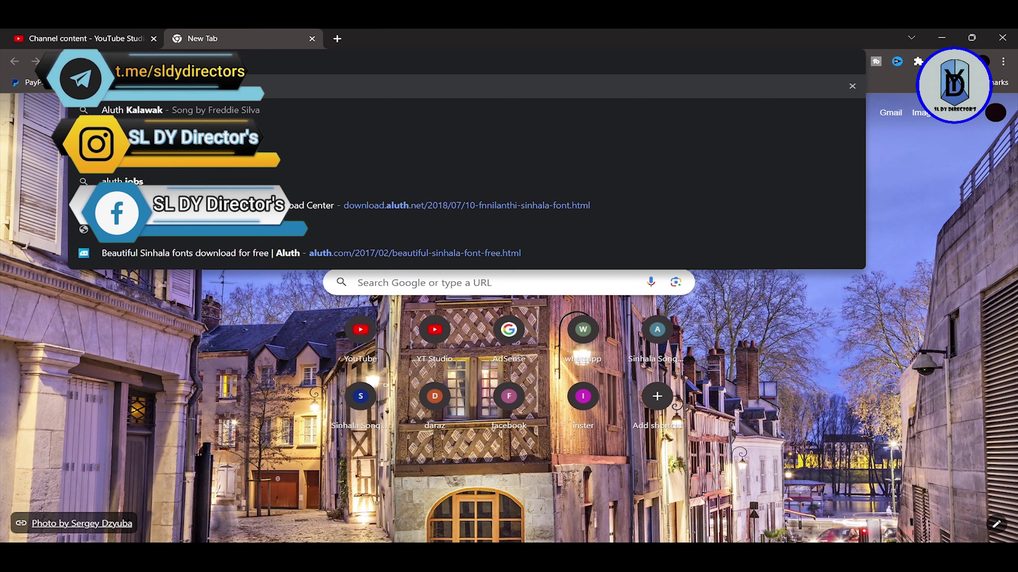
{"action": "type", "text": "nt"}
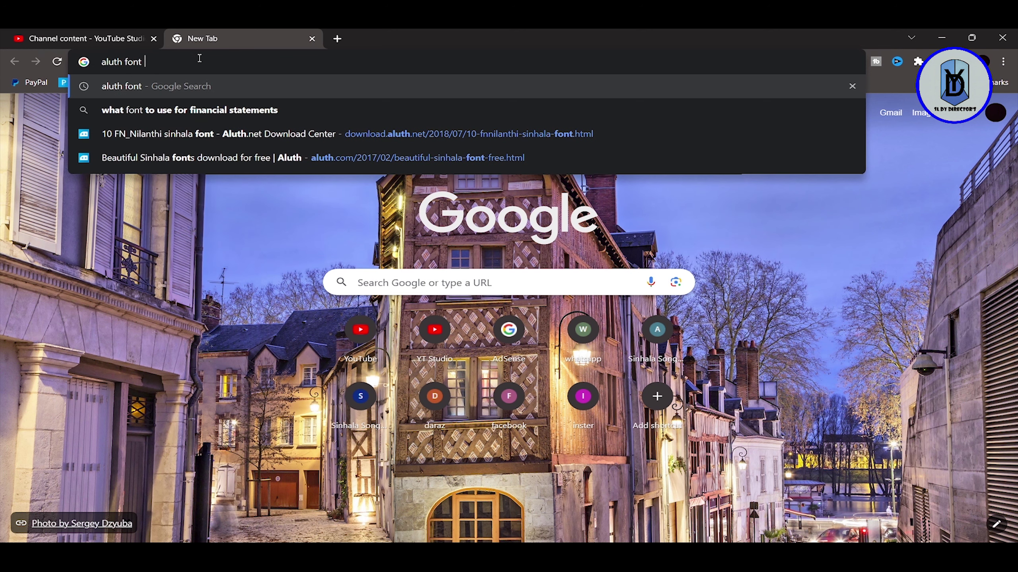
{"action": "key", "text": "Return"}
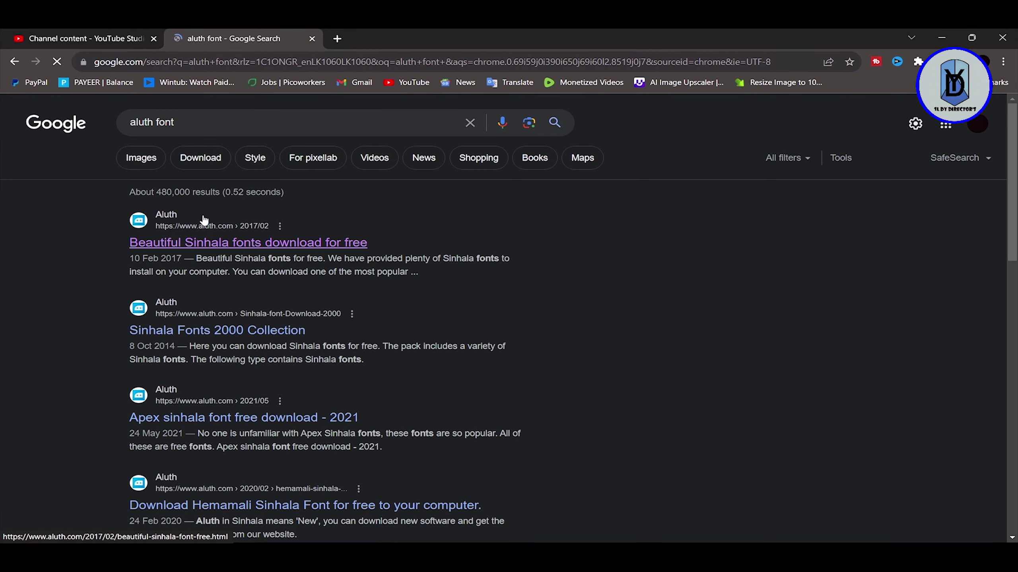
Step: Open Aluth's 'Beautiful Sinhala fonts download for free' article and scroll down its font list
{"action": "left_click", "coordinate": [208, 249]}
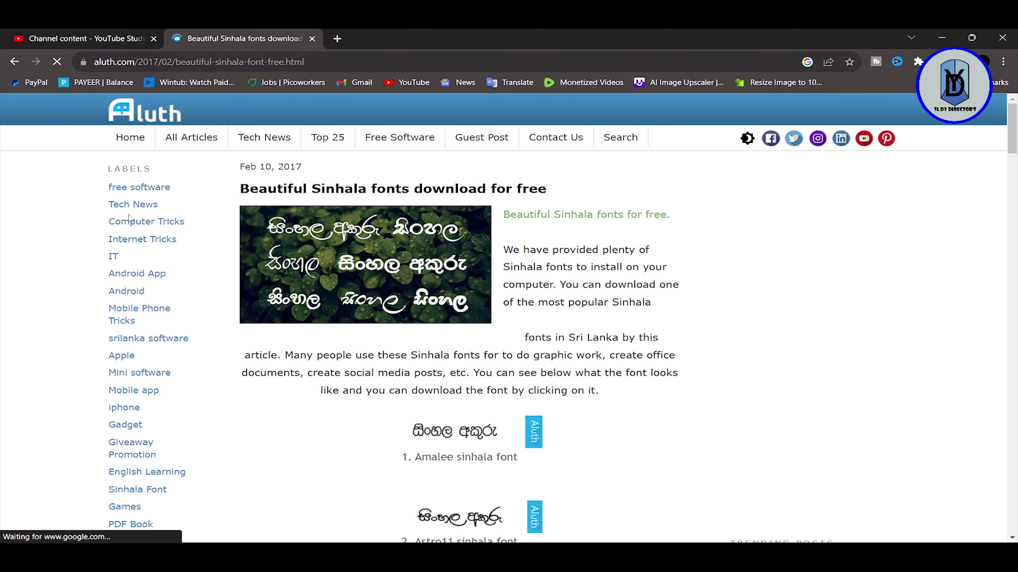
{"action": "scroll", "coordinate": [417, 251], "scroll_direction": "down", "scroll_amount": 15}
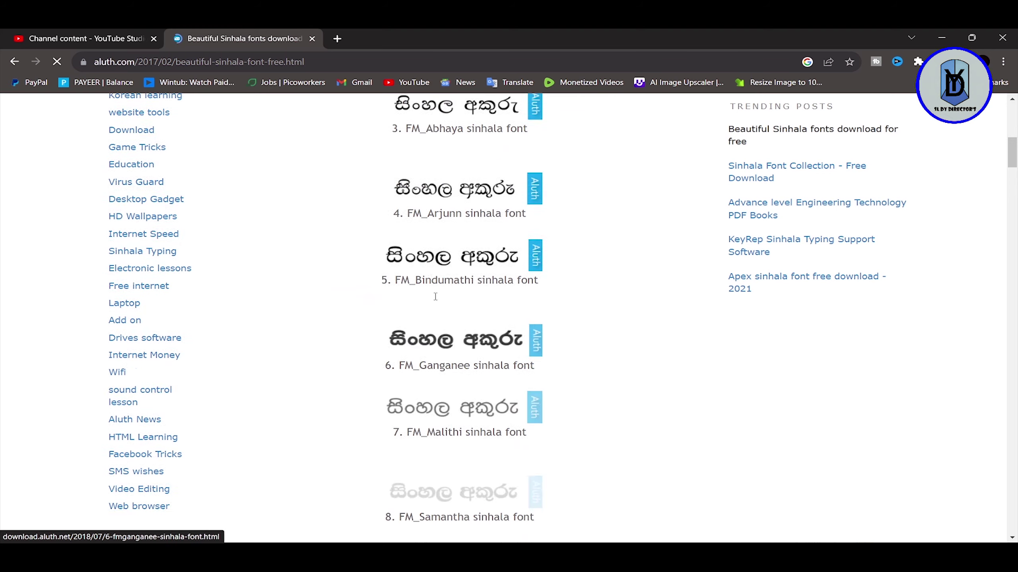
{"action": "scroll", "coordinate": [436, 301], "scroll_direction": "down", "scroll_amount": 15}
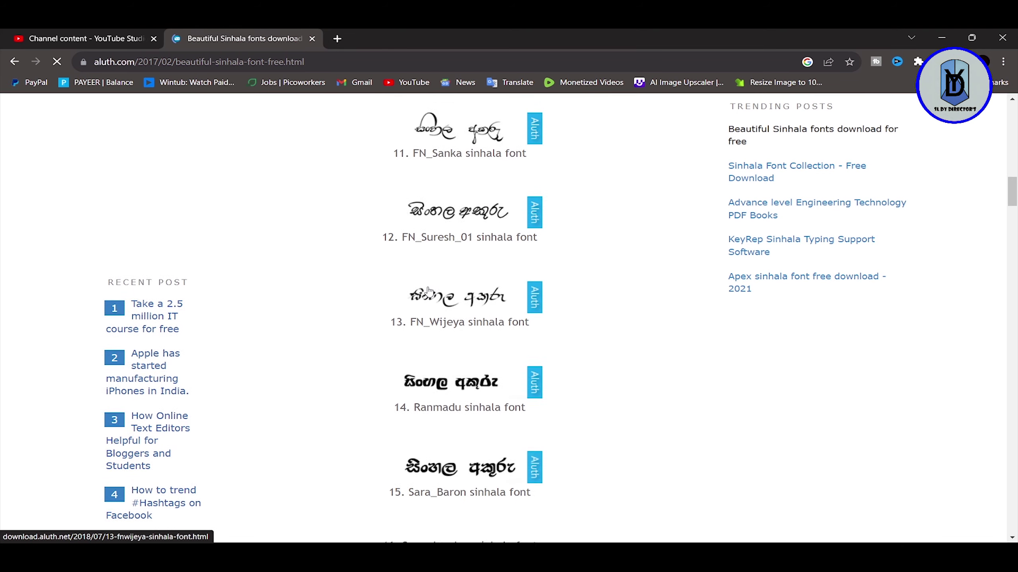
{"action": "scroll", "coordinate": [428, 292], "scroll_direction": "down", "scroll_amount": 6}
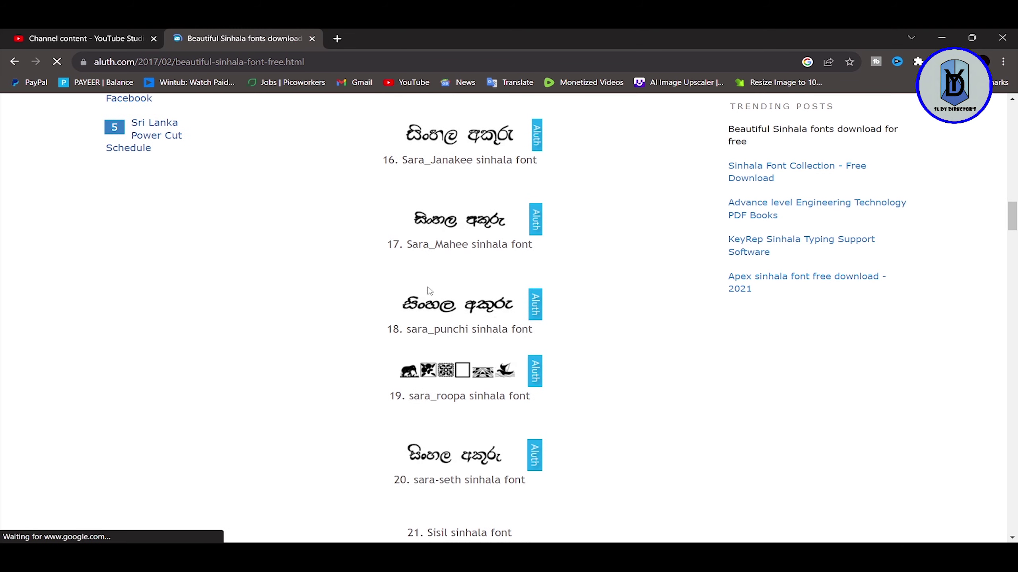
{"action": "scroll", "coordinate": [434, 290], "scroll_direction": "down", "scroll_amount": 12}
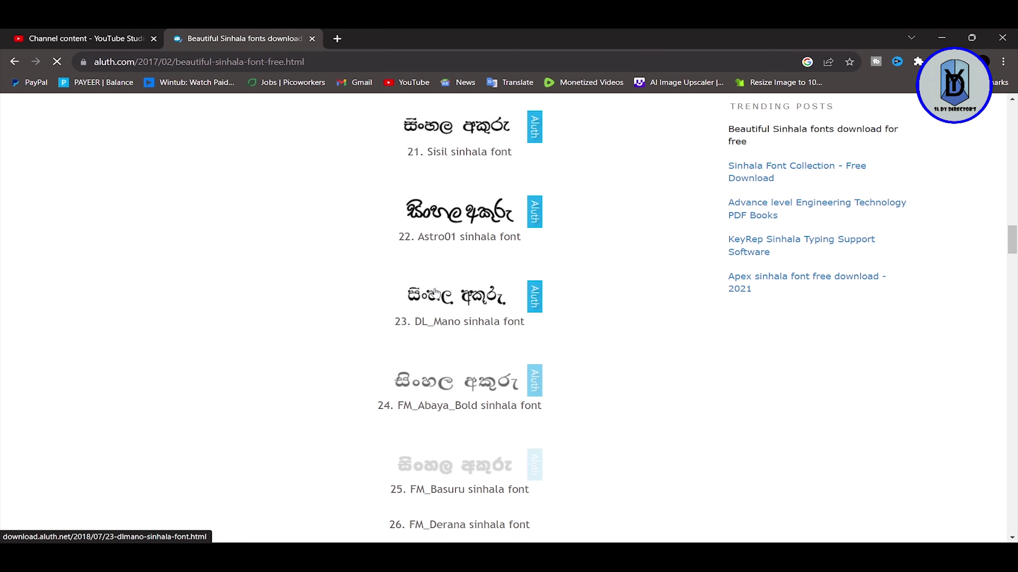
{"action": "scroll", "coordinate": [437, 294], "scroll_direction": "down", "scroll_amount": 3}
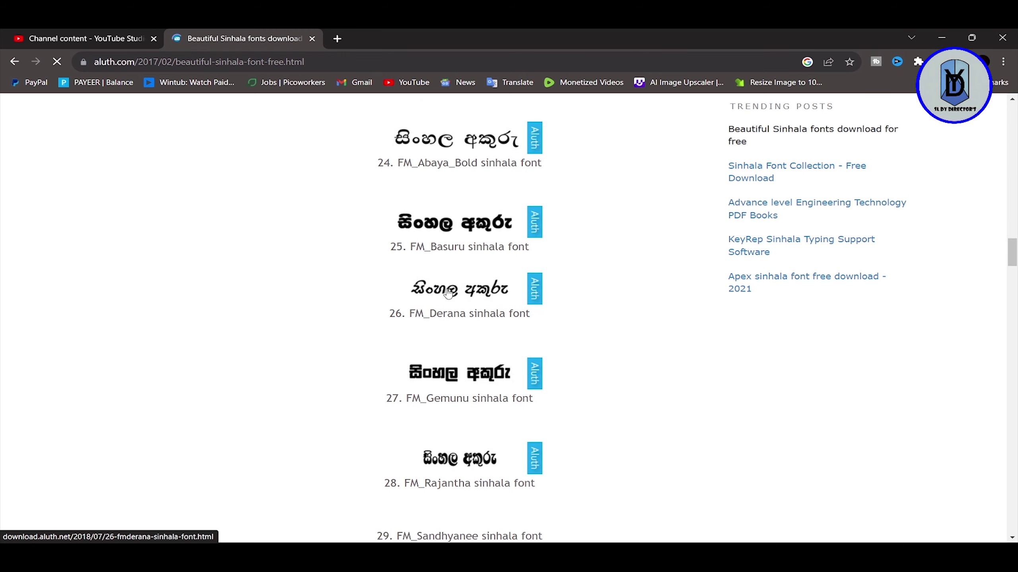
{"action": "scroll", "coordinate": [448, 294], "scroll_direction": "down", "scroll_amount": 8}
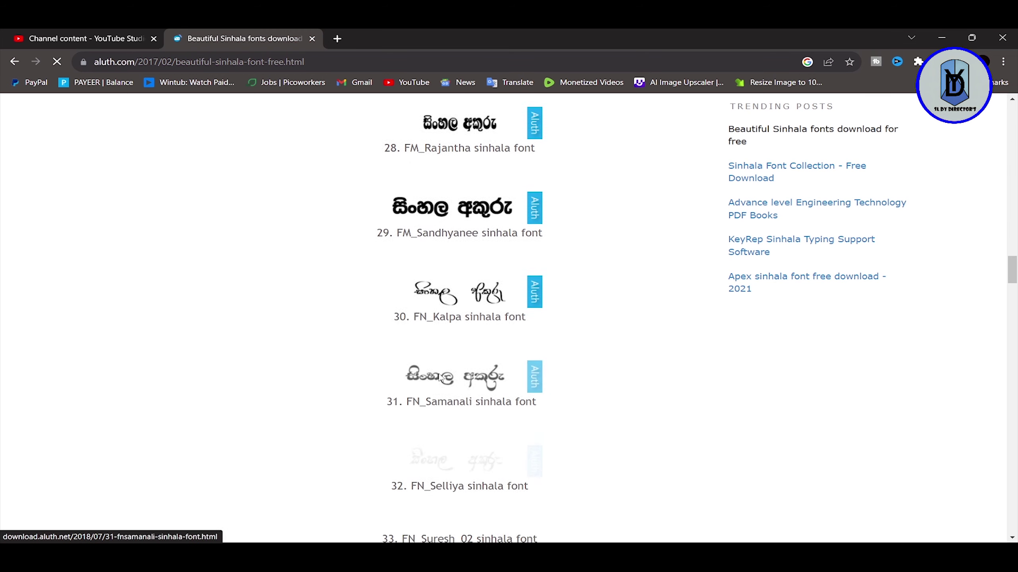
{"action": "scroll", "coordinate": [424, 365], "scroll_direction": "down", "scroll_amount": 2}
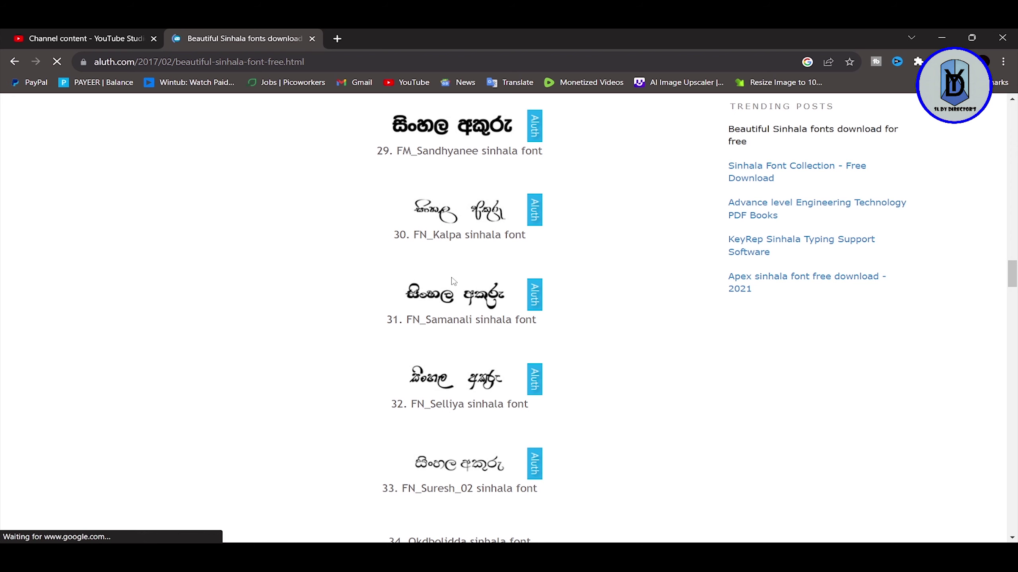
{"action": "scroll", "coordinate": [367, 278], "scroll_direction": "down", "scroll_amount": 10}
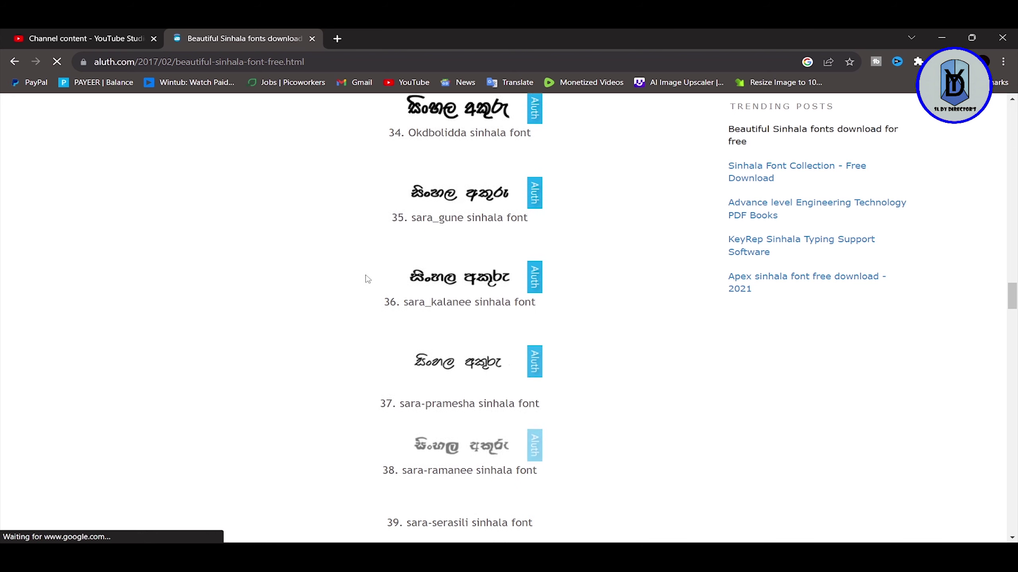
{"action": "scroll", "coordinate": [365, 279], "scroll_direction": "down", "scroll_amount": 3}
{"action": "scroll", "coordinate": [401, 289], "scroll_direction": "up", "scroll_amount": 14}
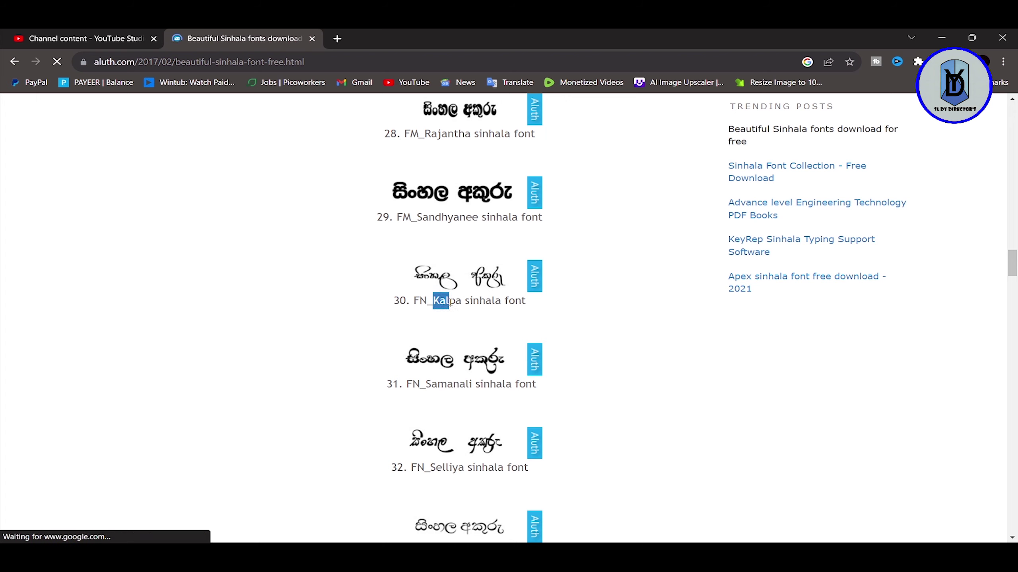
Step: Highlight the '30. FN_Kalpa sinhala font' entry name, then clear the highlight
{"action": "left_click_drag", "start_coordinate": [461, 301], "coordinate": [514, 301]}
{"action": "left_click_drag", "start_coordinate": [416, 301], "coordinate": [515, 302]}
{"action": "left_click", "coordinate": [428, 301]}
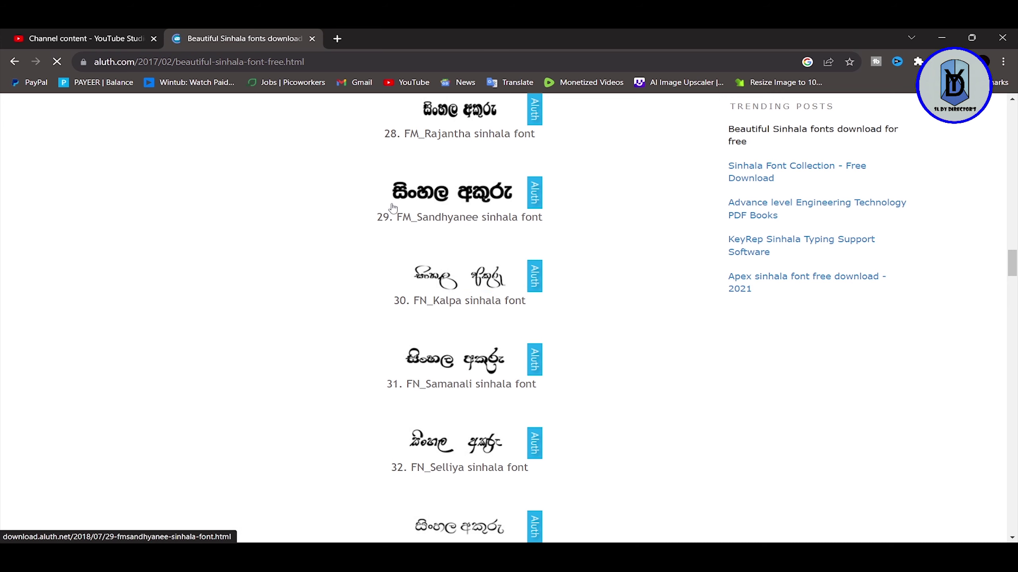
{"action": "scroll", "coordinate": [441, 290], "scroll_direction": "up", "scroll_amount": 4}
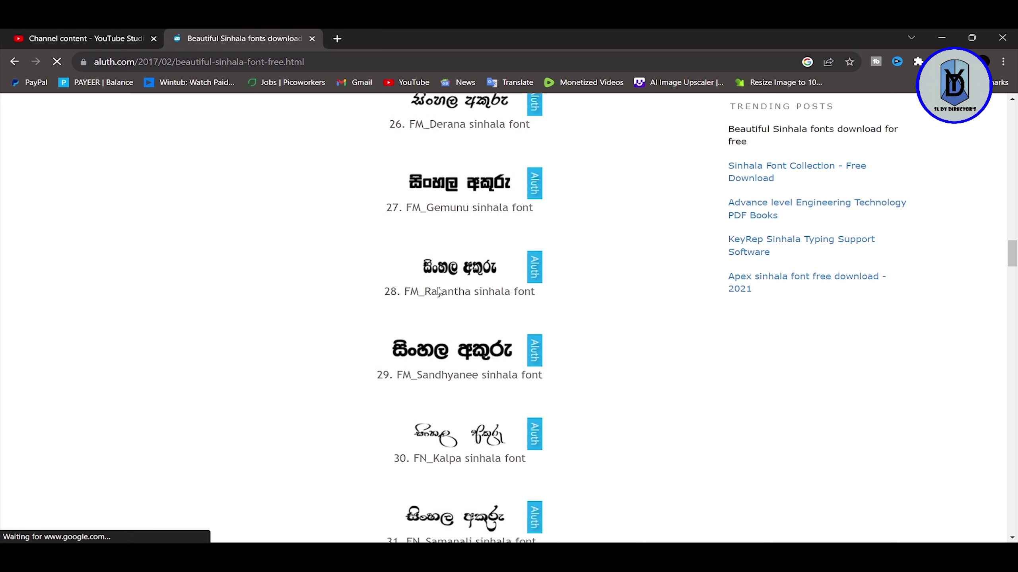
{"action": "scroll", "coordinate": [437, 294], "scroll_direction": "down", "scroll_amount": 3}
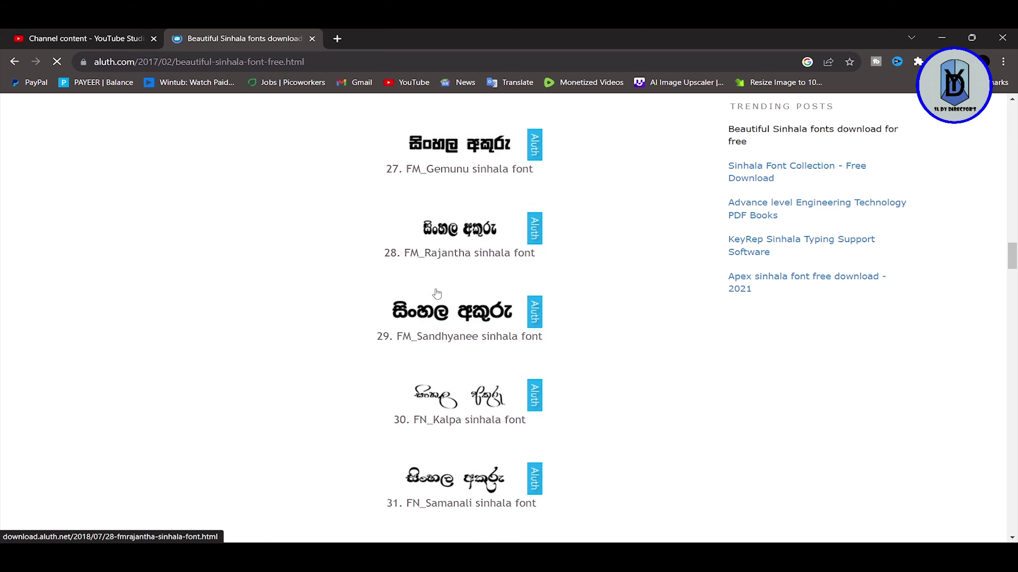
Step: Download the 30 FN_Kalpa sinhala font file, then minimize Chrome and open File Explorer
{"action": "left_click", "coordinate": [442, 339]}
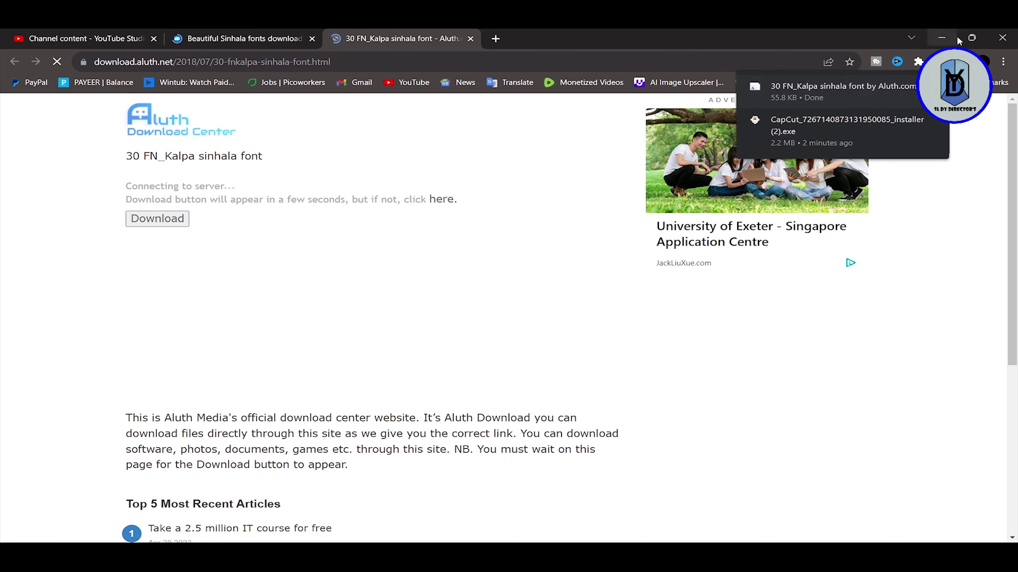
{"action": "left_click", "coordinate": [946, 36]}
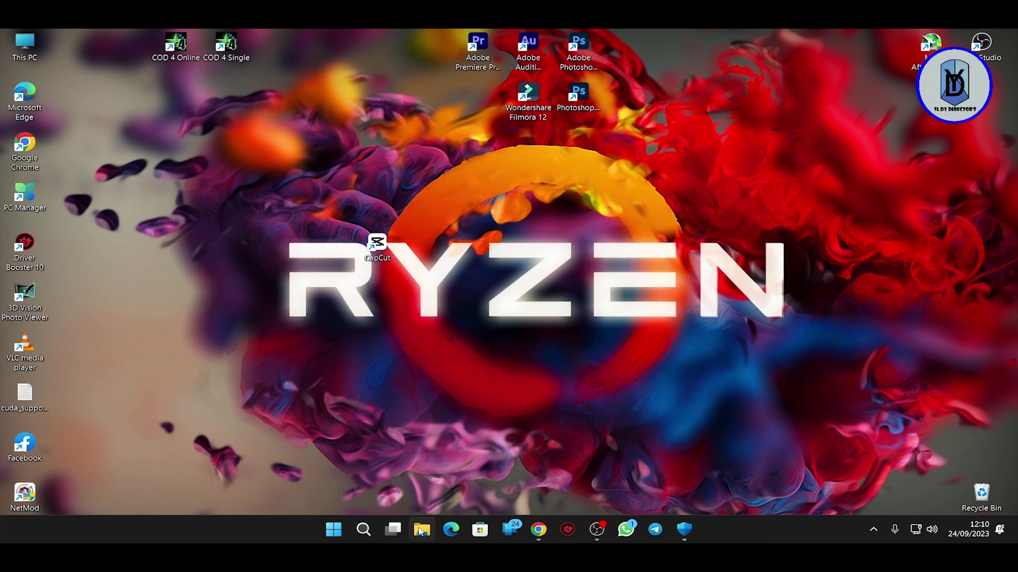
{"action": "left_click", "coordinate": [420, 530]}
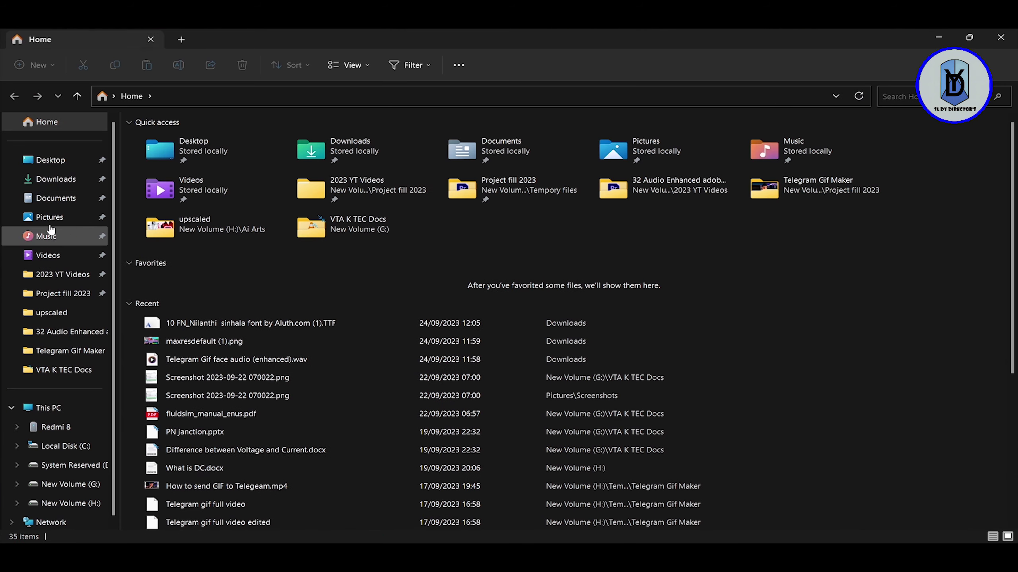
Step: Show the Downloads folder as large icons and open the Kalpa font file's preview
{"action": "left_click", "coordinate": [54, 178]}
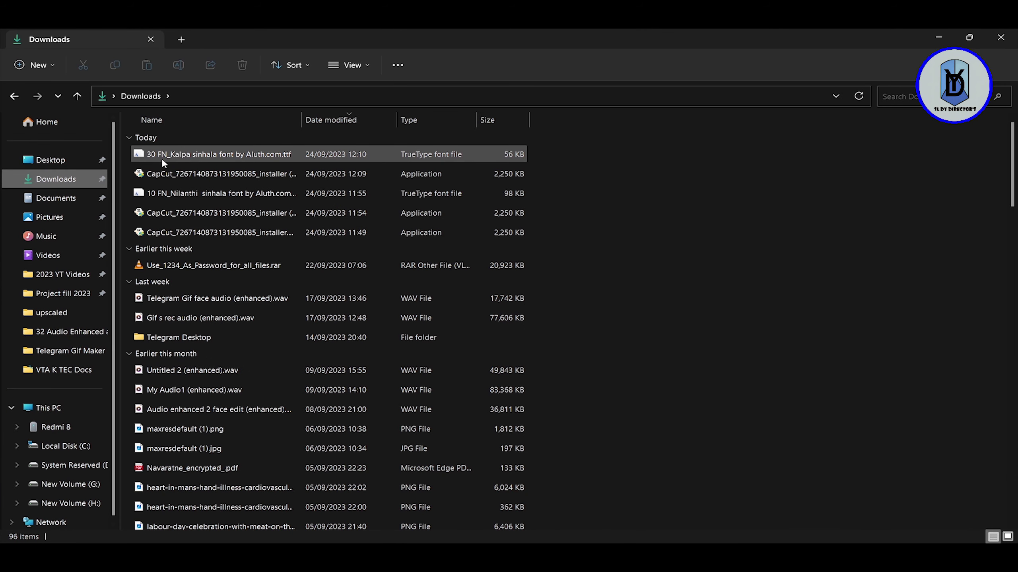
{"action": "key", "text": "ctrl+shift+2"}
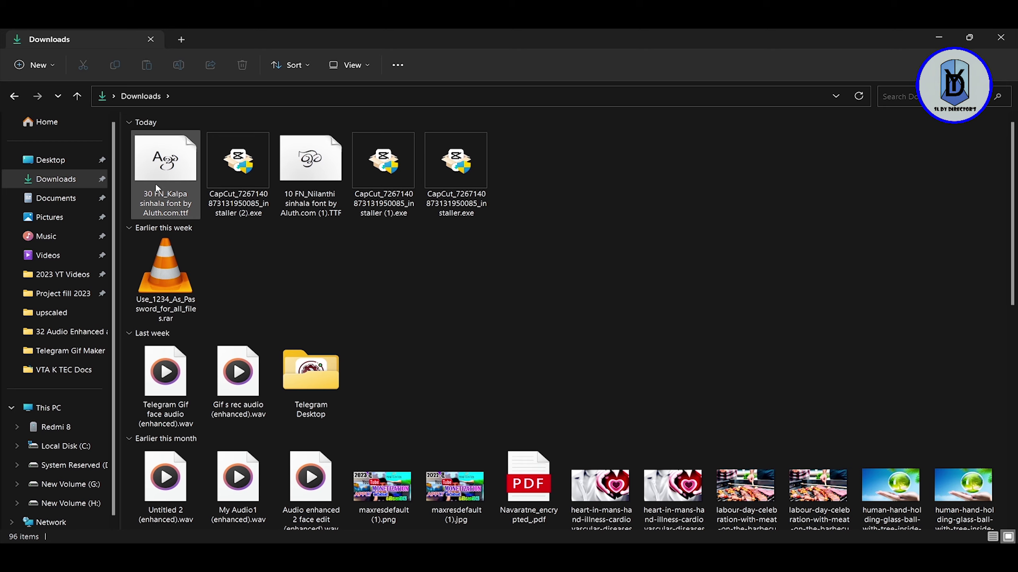
{"action": "double_click", "coordinate": [157, 188]}
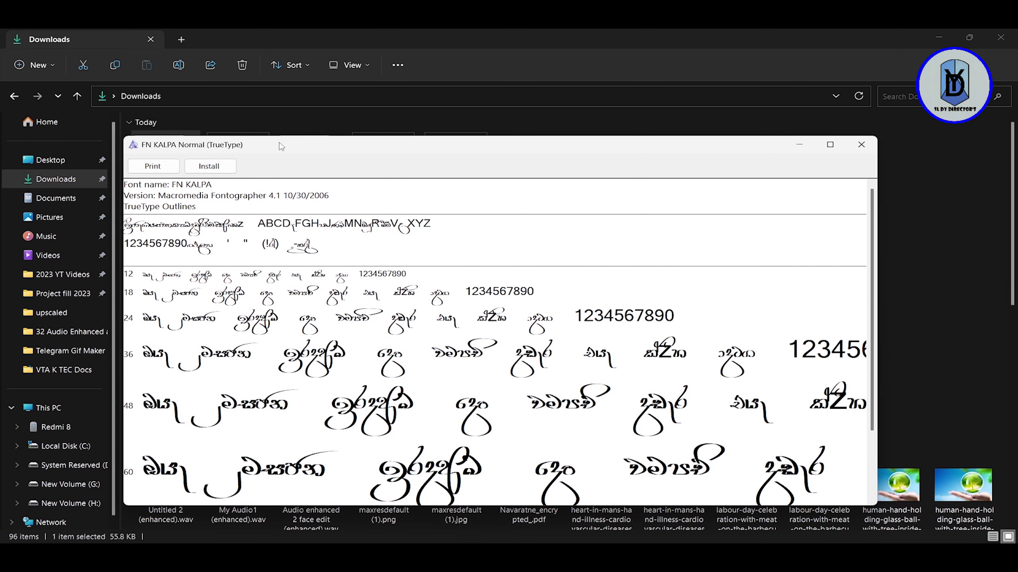
Step: Install the FN KALPA font from its Font Viewer preview, then close the viewer
{"action": "left_click_drag", "start_coordinate": [281, 146], "coordinate": [263, 68]}
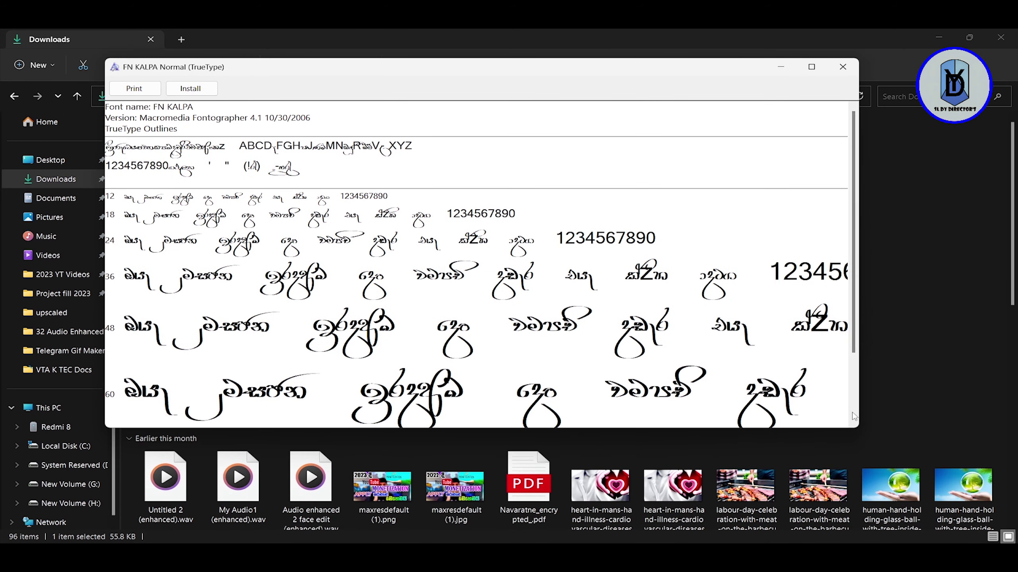
{"action": "scroll", "coordinate": [811, 269], "scroll_direction": "down", "scroll_amount": 3}
{"action": "scroll", "coordinate": [811, 270], "scroll_direction": "up", "scroll_amount": 3}
{"action": "scroll", "coordinate": [793, 292], "scroll_direction": "down", "scroll_amount": 1}
{"action": "scroll", "coordinate": [793, 291], "scroll_direction": "up", "scroll_amount": 1}
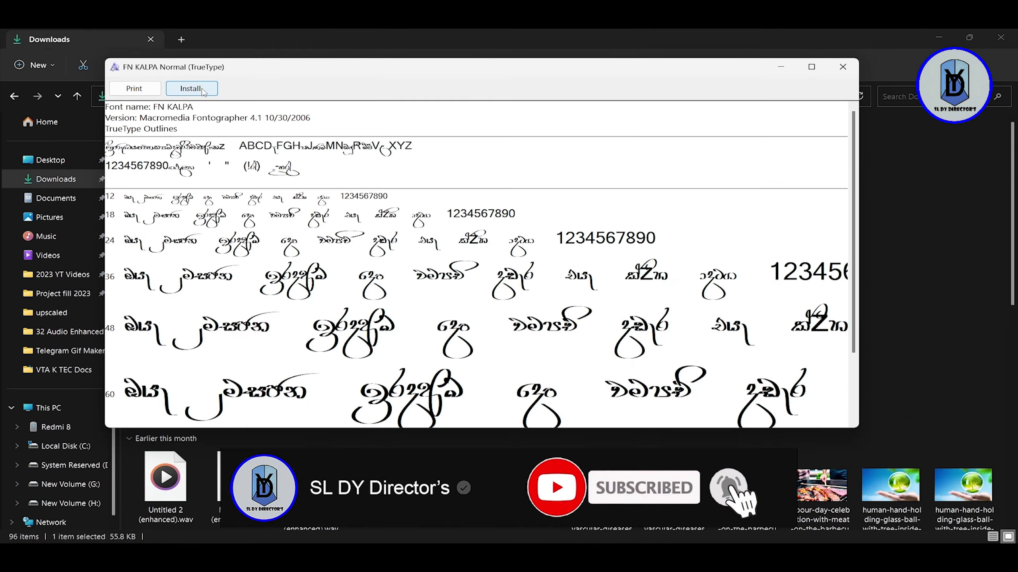
{"action": "left_click", "coordinate": [236, 157]}
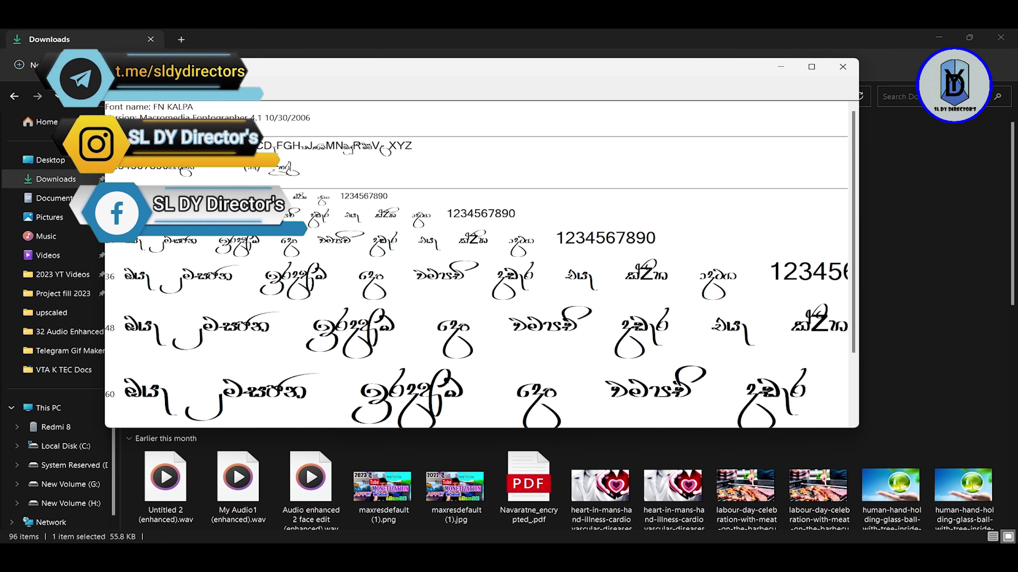
{"action": "left_click", "coordinate": [841, 70]}
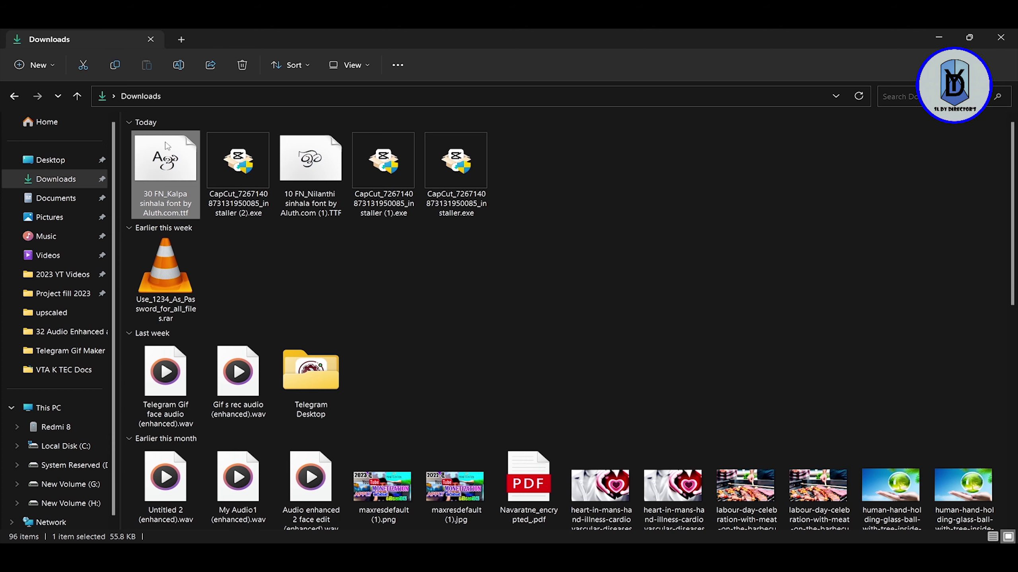
Step: Minimize File Explorer and refresh the desktop from its right-click menu
{"action": "left_click", "coordinate": [938, 37]}
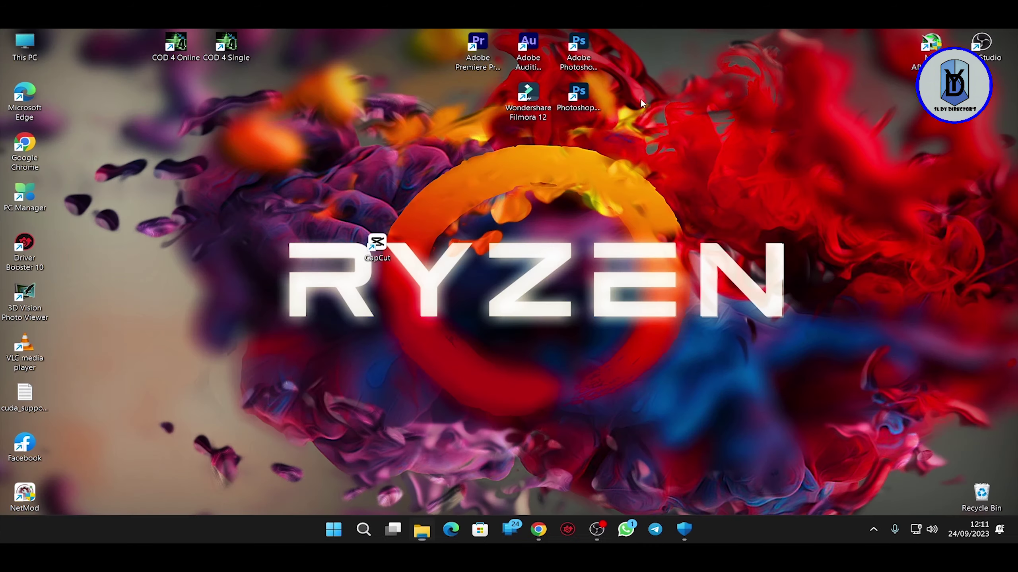
{"action": "right_click", "coordinate": [617, 100]}
{"action": "right_click", "coordinate": [605, 153]}
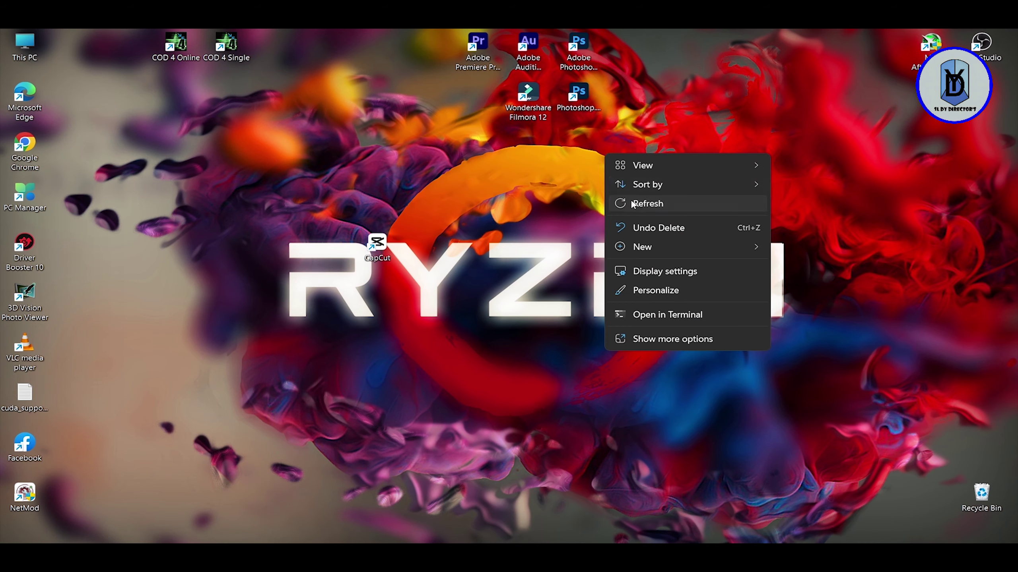
{"action": "right_click", "coordinate": [526, 173]}
{"action": "left_click", "coordinate": [569, 222]}
Step: Refresh the desktop again, launch CapCut and start a new project
{"action": "right_click", "coordinate": [497, 192]}
{"action": "left_click", "coordinate": [537, 244]}
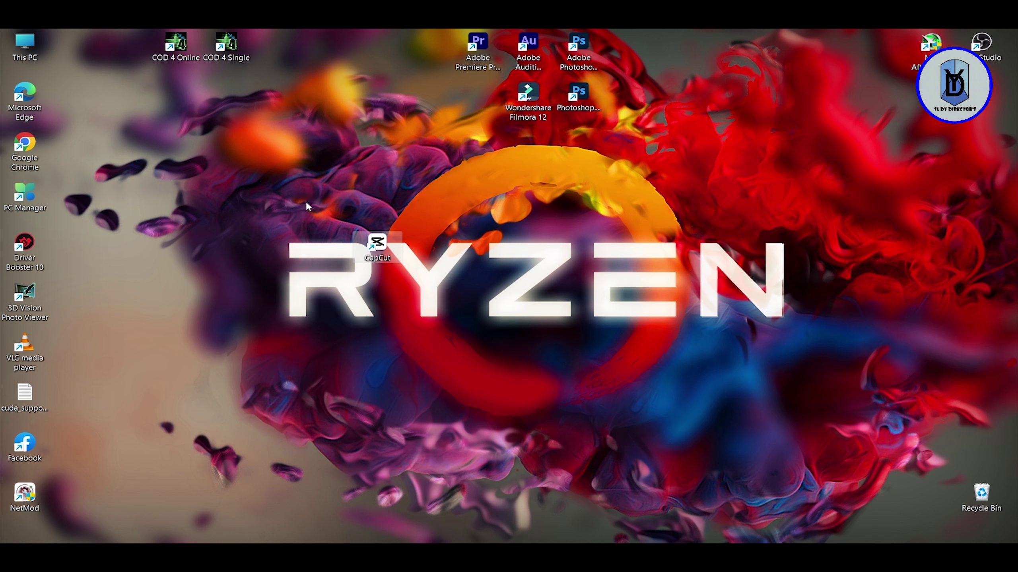
{"action": "double_click", "coordinate": [383, 247]}
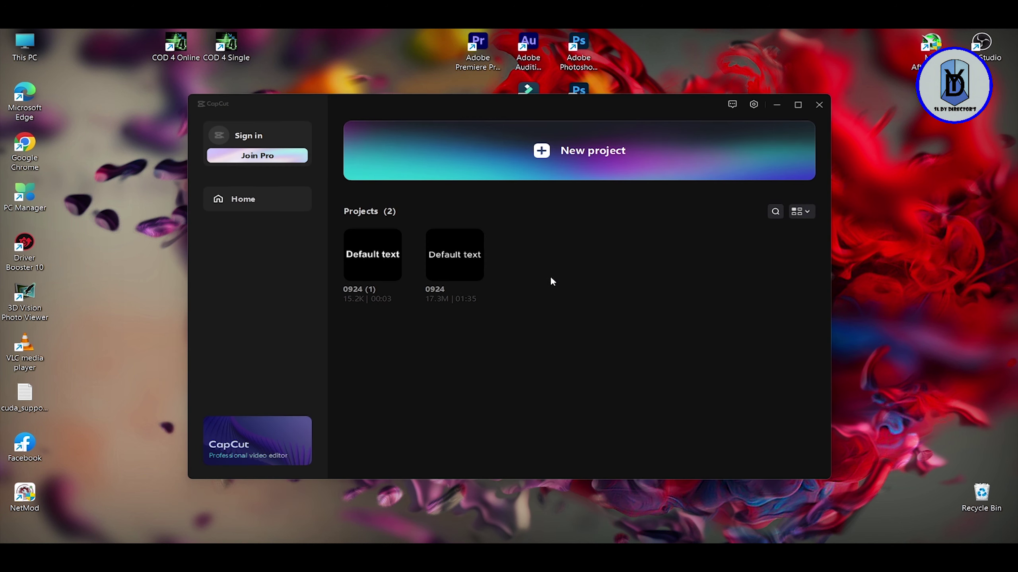
{"action": "left_click", "coordinate": [520, 151]}
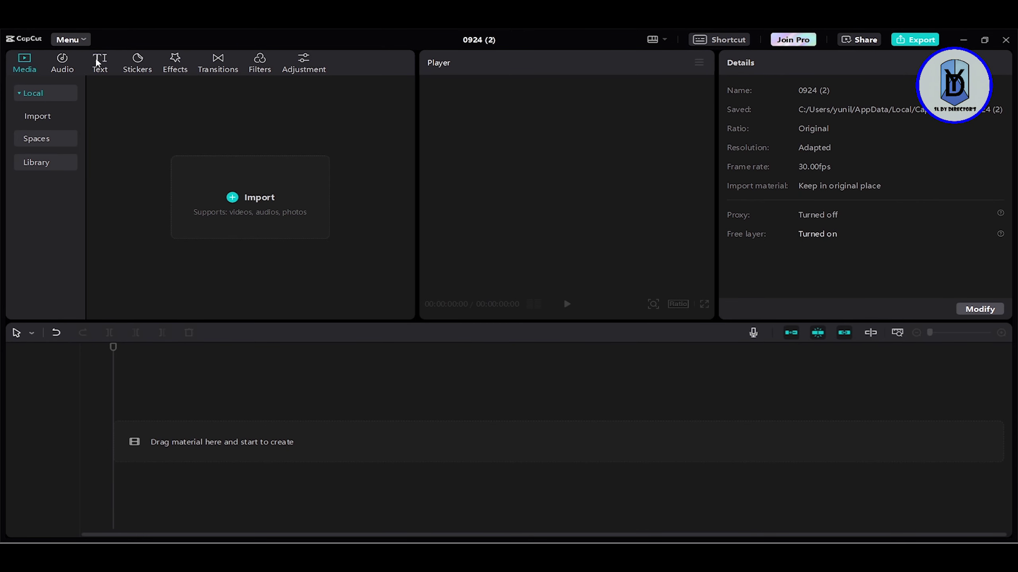
Step: Add the Default text preset from the Text presets to the timeline
{"action": "left_click", "coordinate": [96, 70]}
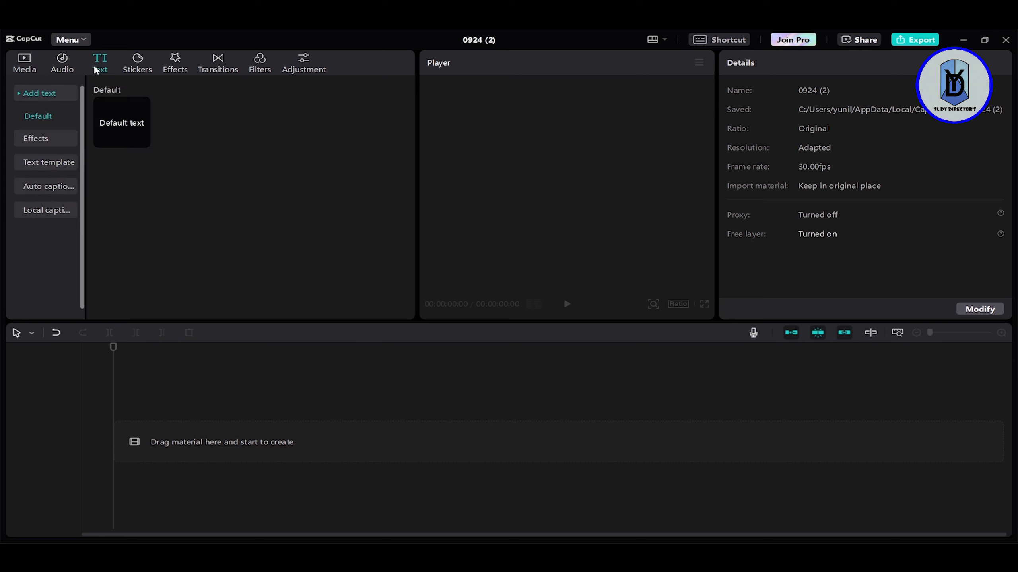
{"action": "mouse_move", "coordinate": [120, 139]}
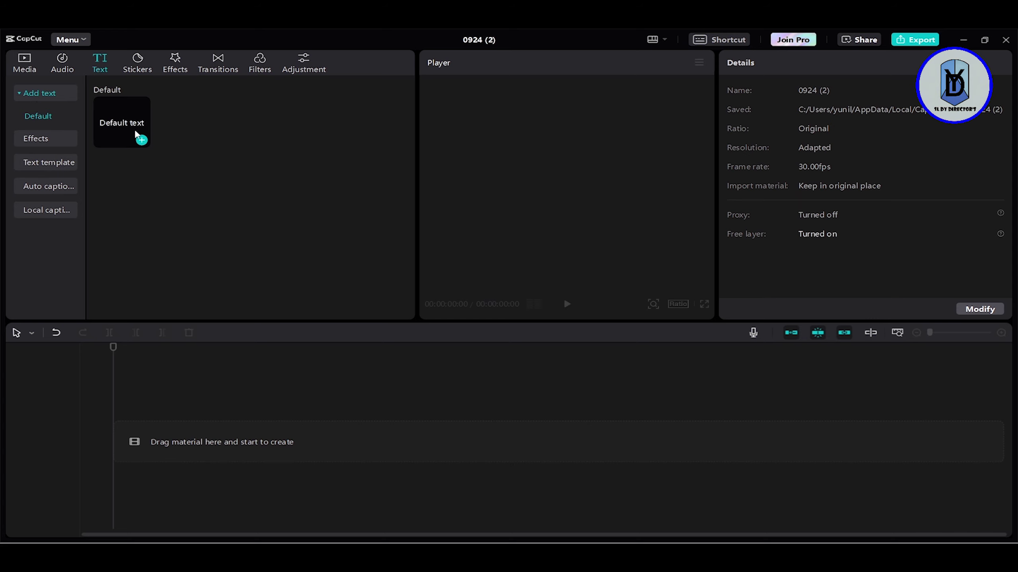
{"action": "left_click", "coordinate": [142, 141]}
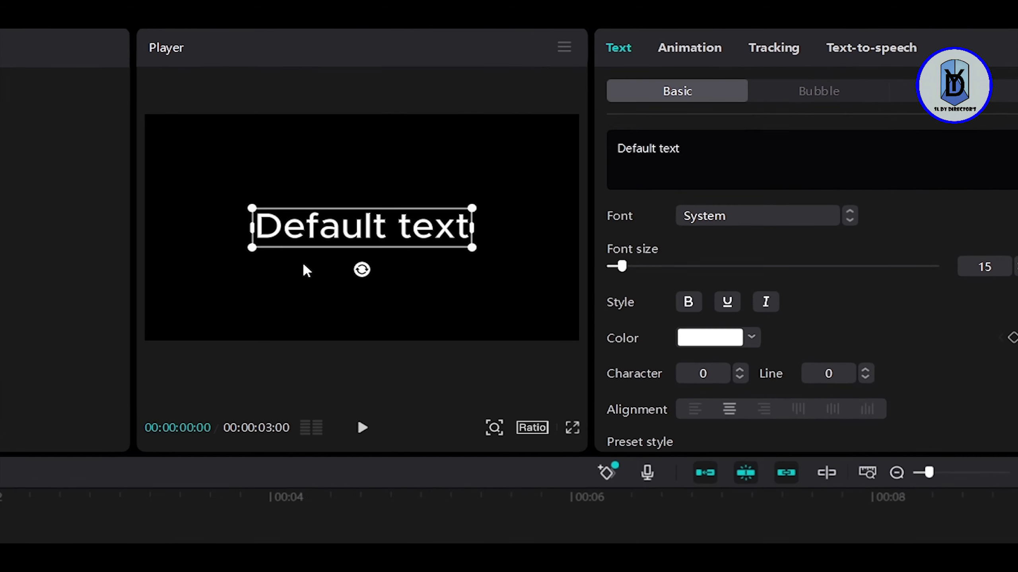
Step: Replace the clip's 'Default text' with 'jjkop' and set its font size to 47
{"action": "left_click", "coordinate": [103, 317]}
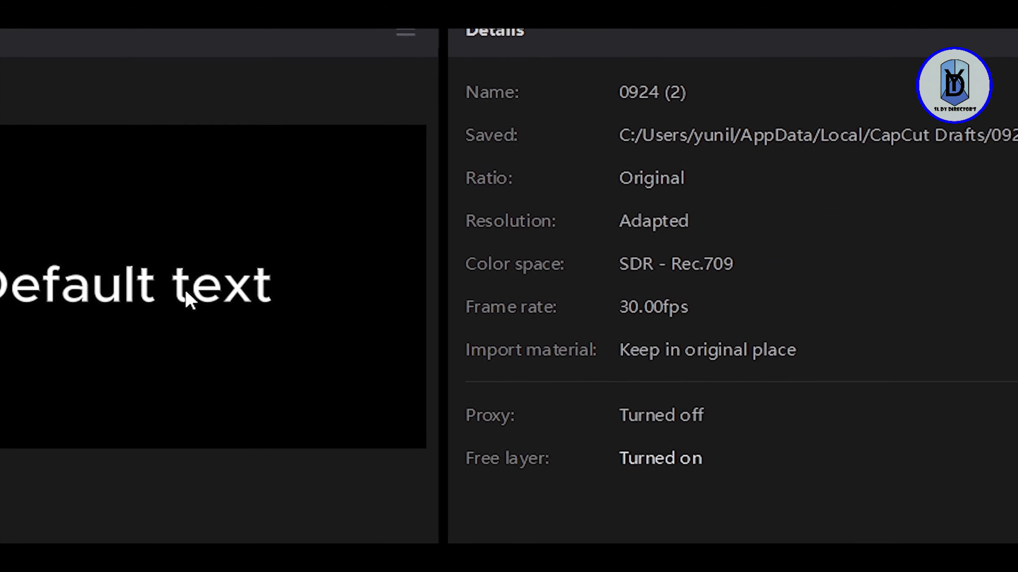
{"action": "left_click", "coordinate": [236, 280]}
{"action": "left_click", "coordinate": [578, 156]}
{"action": "left_click", "coordinate": [622, 165]}
{"action": "left_click_drag", "start_coordinate": [555, 182], "coordinate": [409, 177]}
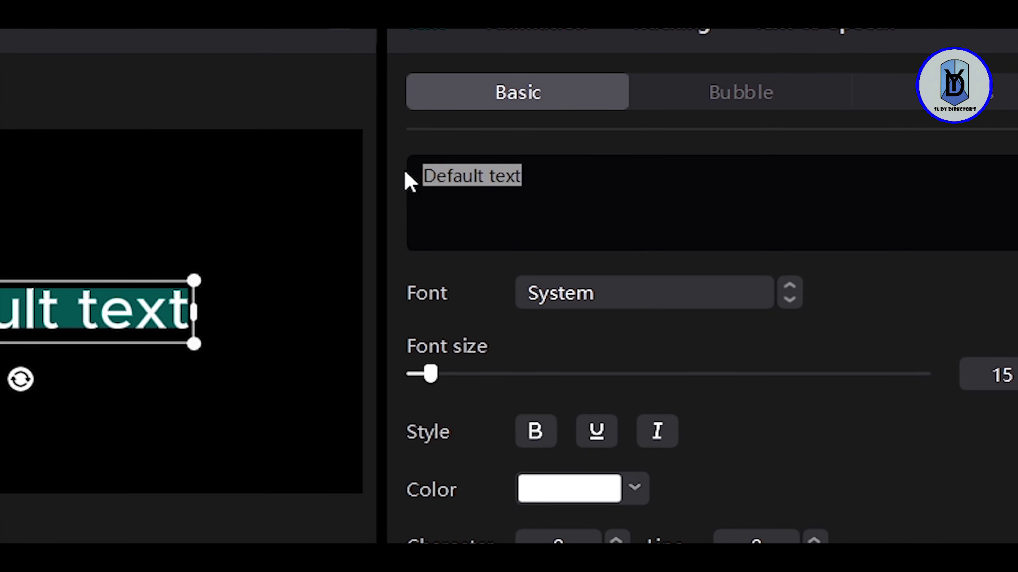
{"action": "left_click_drag", "start_coordinate": [549, 172], "coordinate": [425, 176]}
{"action": "type", "text": "jkop"}
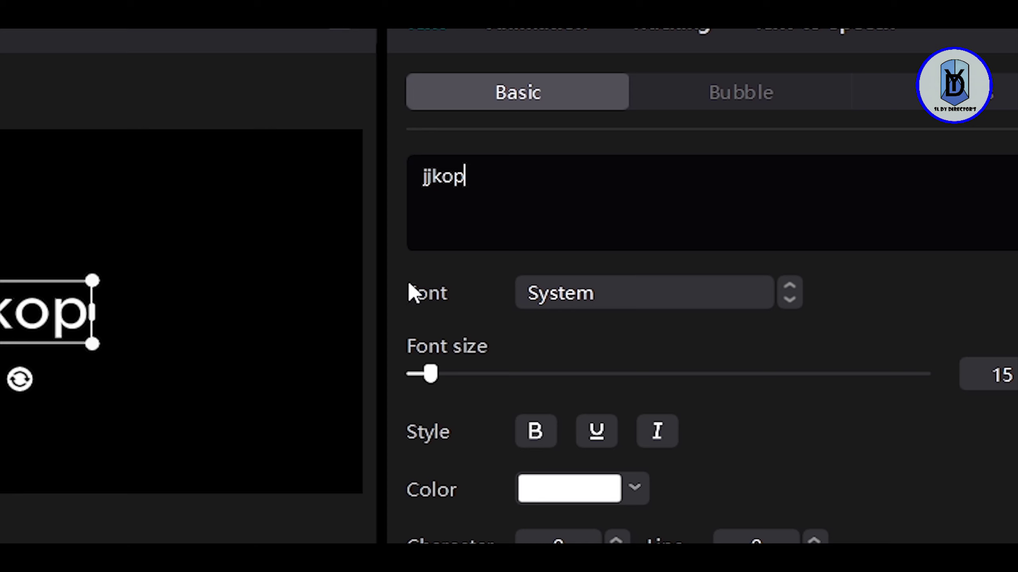
{"action": "left_click_drag", "start_coordinate": [437, 372], "coordinate": [486, 375]}
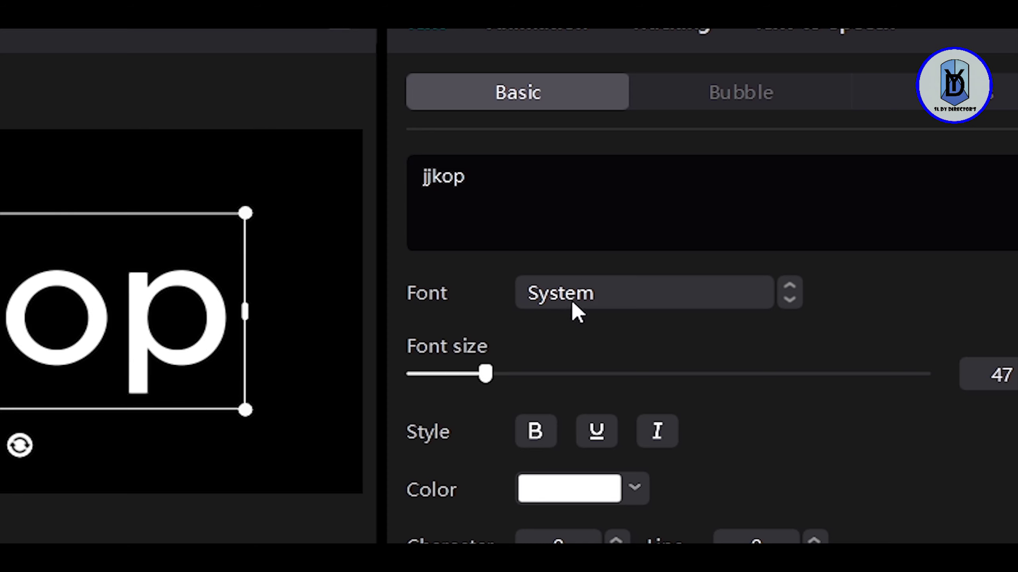
{"action": "left_click", "coordinate": [666, 297]}
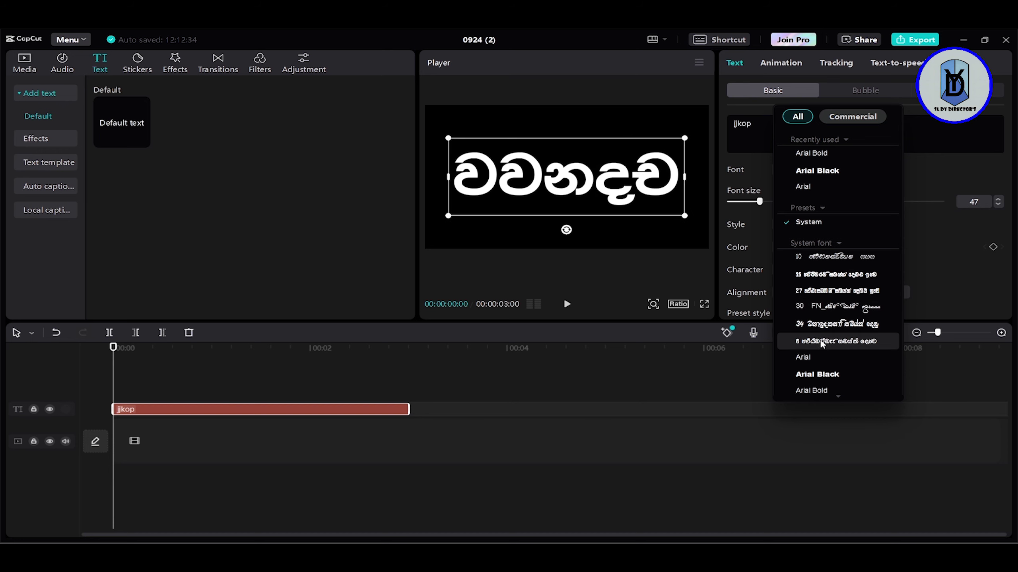
Step: Try the 30 FN and Gemunu Sinhala fonts, settling on FN_Kalpa for the text
{"action": "left_click", "coordinate": [820, 307]}
{"action": "left_click", "coordinate": [806, 170]}
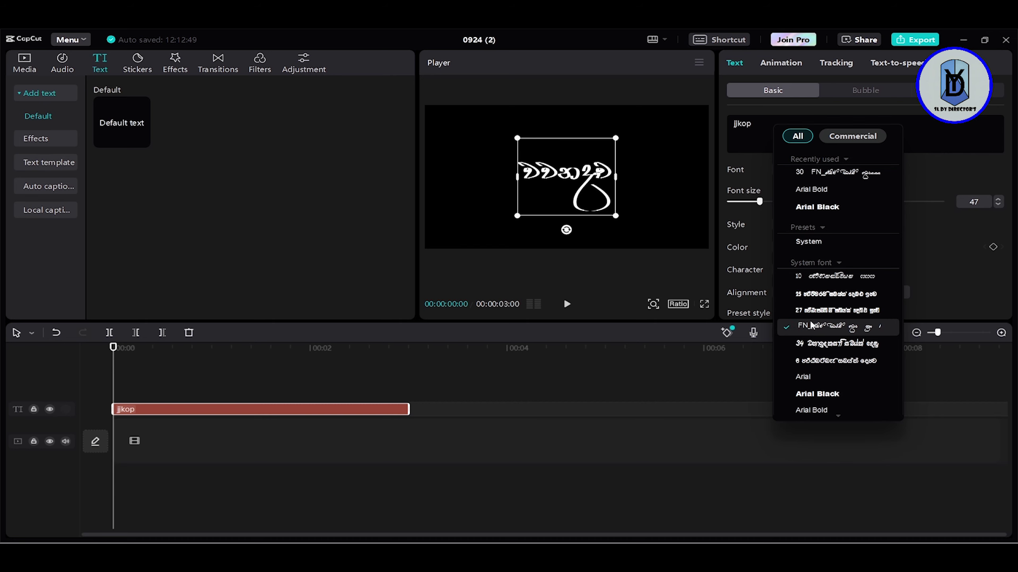
{"action": "left_click", "coordinate": [813, 310]}
{"action": "left_click", "coordinate": [800, 172]}
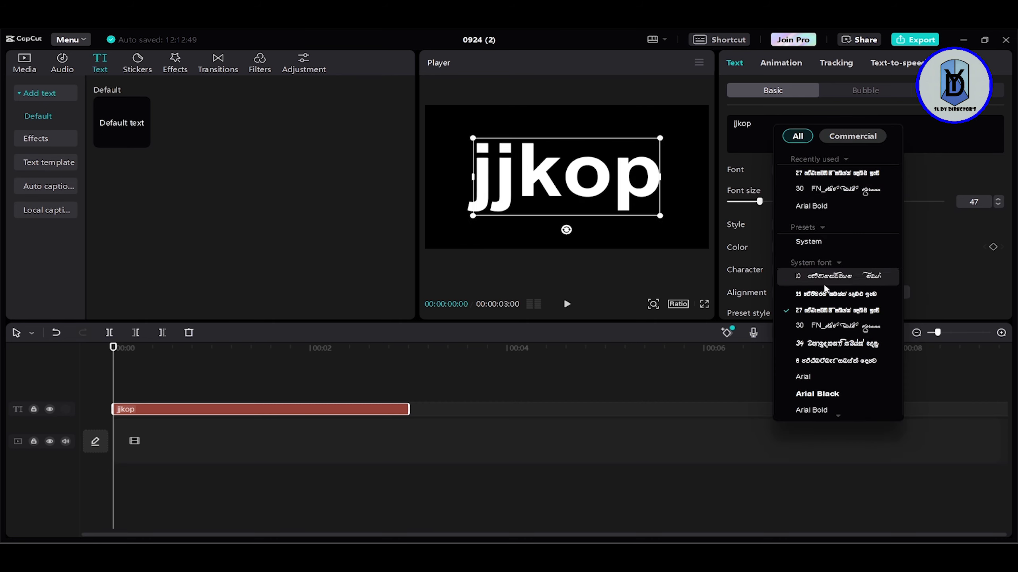
{"action": "left_click", "coordinate": [828, 327]}
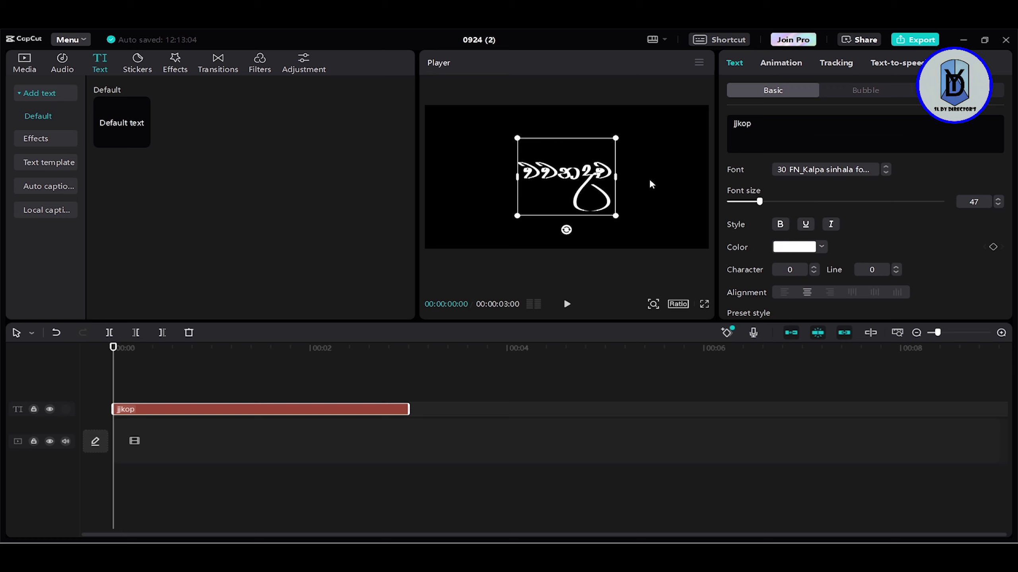
Step: Select the clip's text, retype it as 'jhj', then erase it with Backspace
{"action": "left_click_drag", "start_coordinate": [761, 126], "coordinate": [728, 129]}
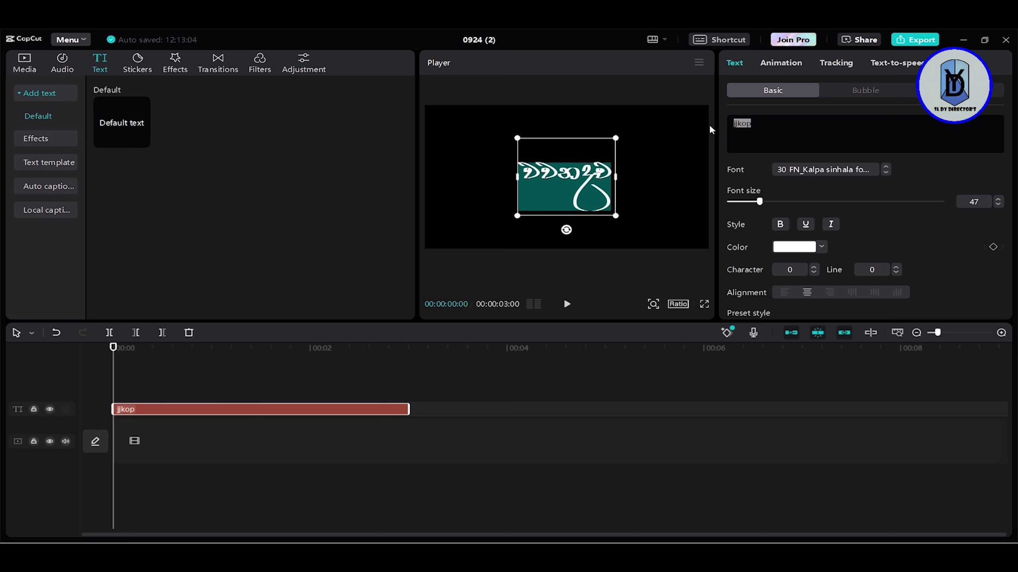
{"action": "left_click", "coordinate": [757, 123]}
{"action": "left_click_drag", "start_coordinate": [757, 123], "coordinate": [729, 125]}
{"action": "left_click", "coordinate": [757, 123]}
{"action": "left_click", "coordinate": [756, 122]}
{"action": "type", "text": "jhj"}
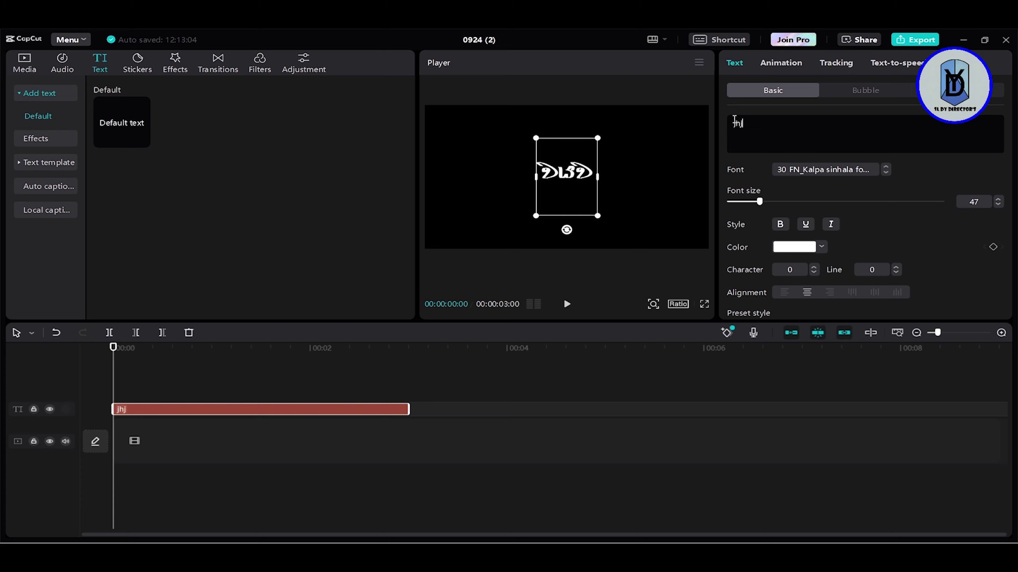
{"action": "key", "text": "BackSpace"}
{"action": "key", "text": "BackSpace"}
{"action": "key", "text": "BackSpace"}
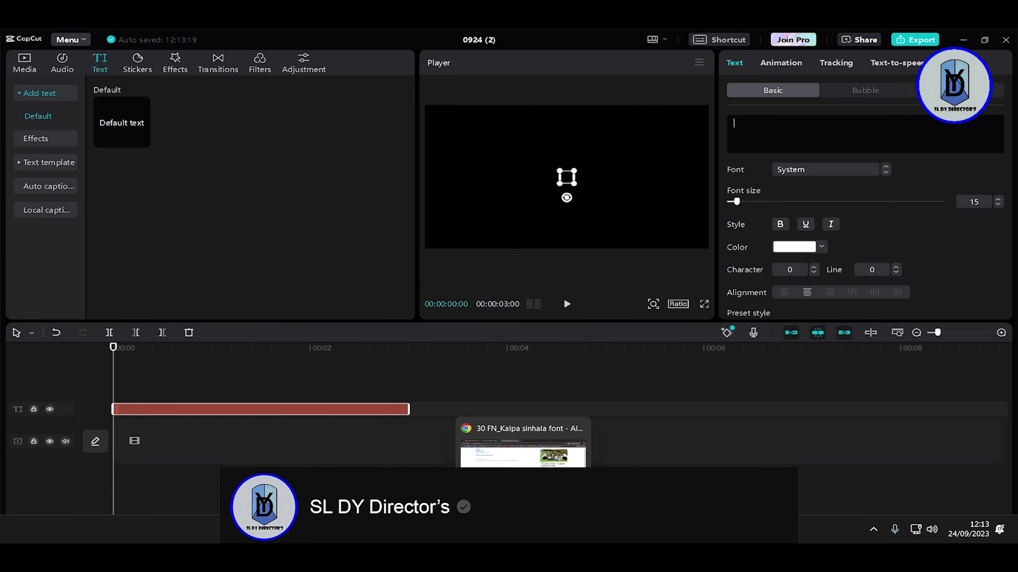
Step: Bring Chrome to the front beside the FN_Kalpa tab, open a new tab, and submit 'f' from its address bar
{"action": "left_click", "coordinate": [523, 529]}
{"action": "left_click", "coordinate": [499, 39]}
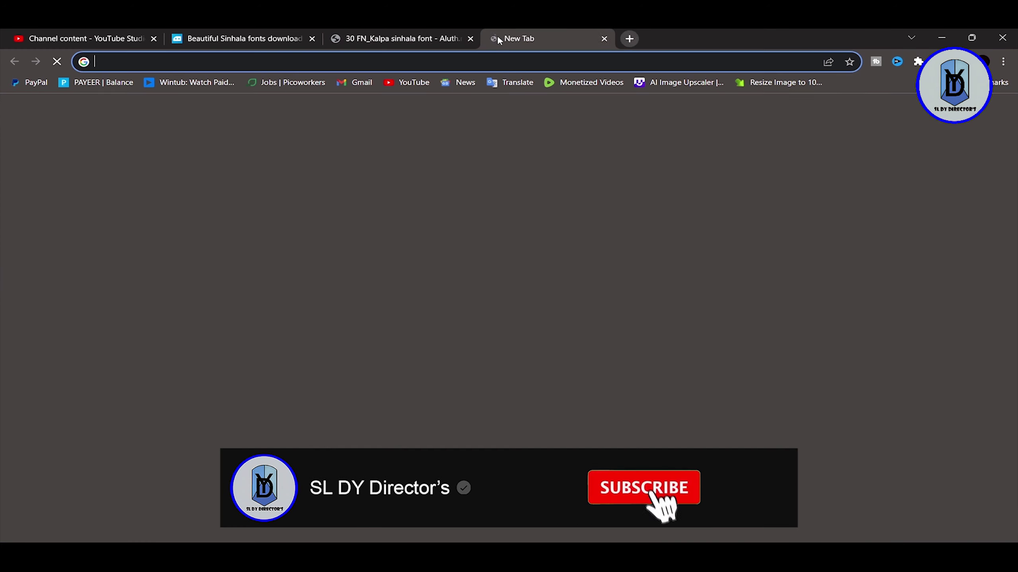
{"action": "left_click", "coordinate": [255, 62]}
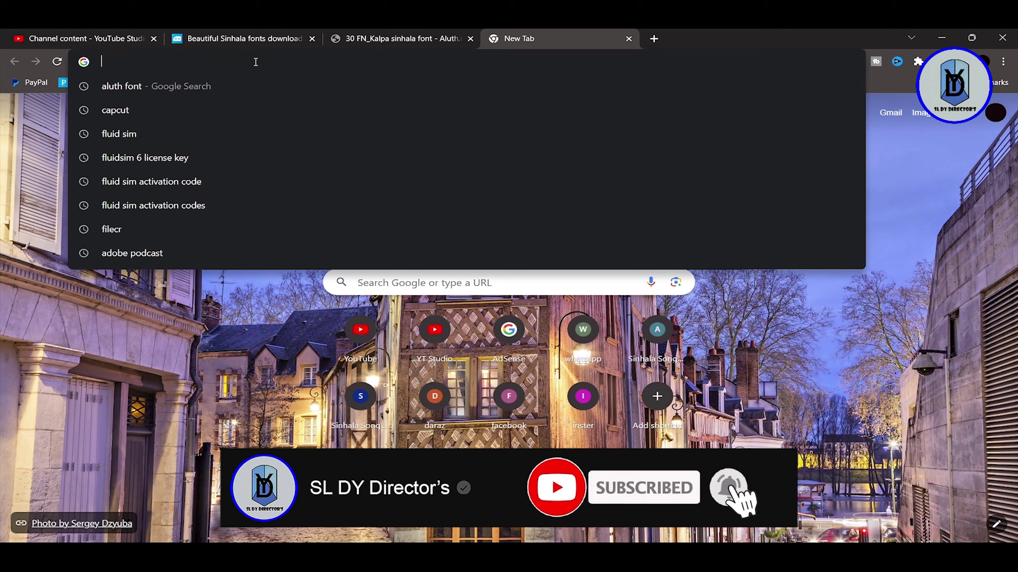
{"action": "type", "text": "f"}
{"action": "key", "text": "Return"}
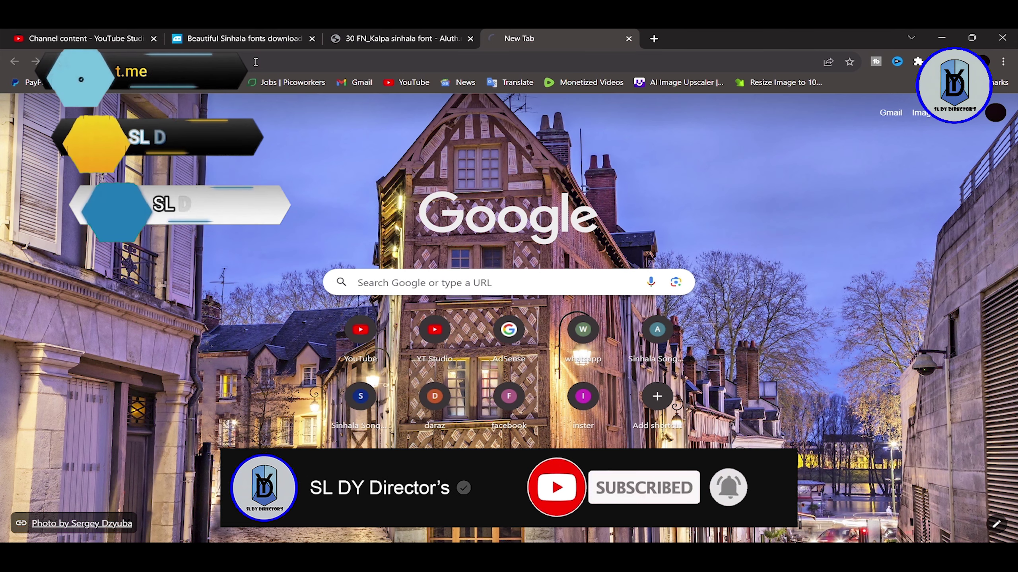